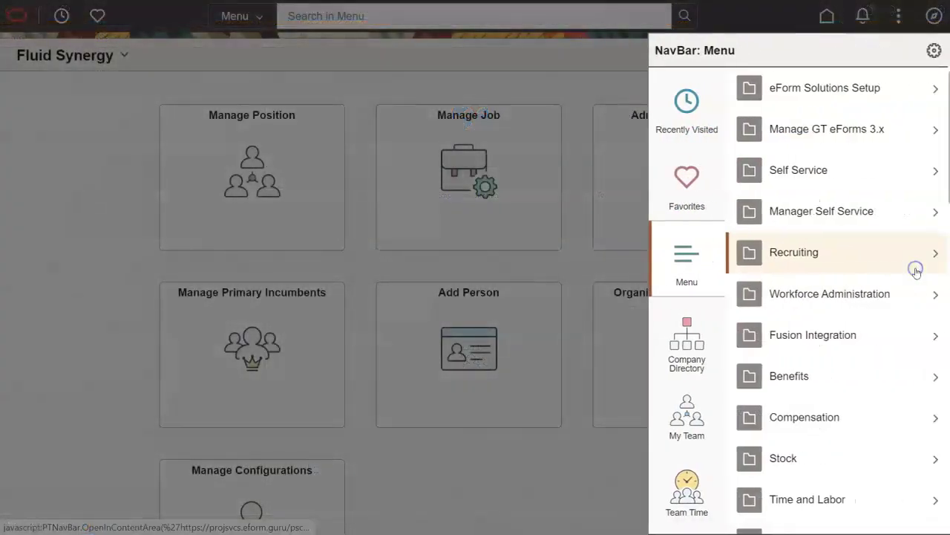
Open the GT eForms form setup and add a new form type named EMPL_BONUS
{"action": "left_click", "coordinate": [851, 131]}
{"action": "left_click", "coordinate": [846, 409]}
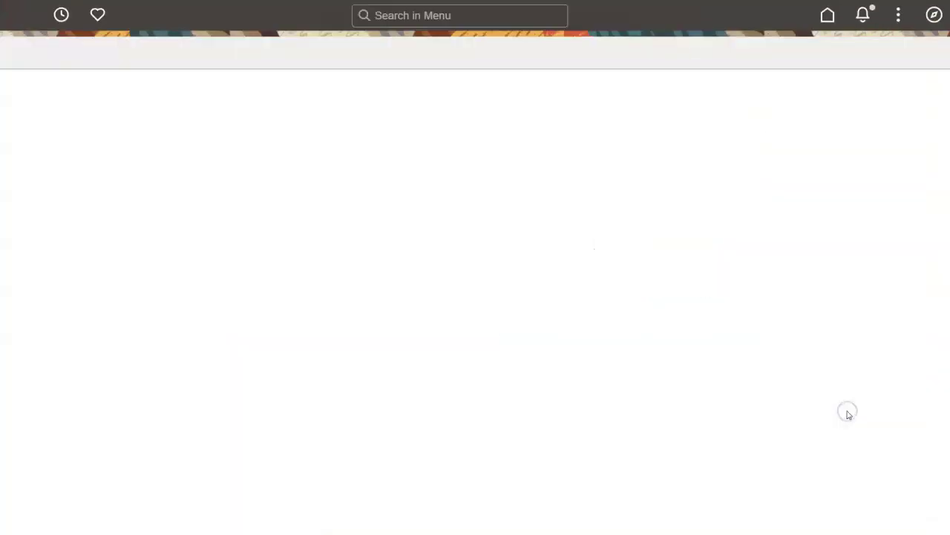
{"action": "left_click", "coordinate": [661, 104]}
{"action": "left_click", "coordinate": [114, 172]}
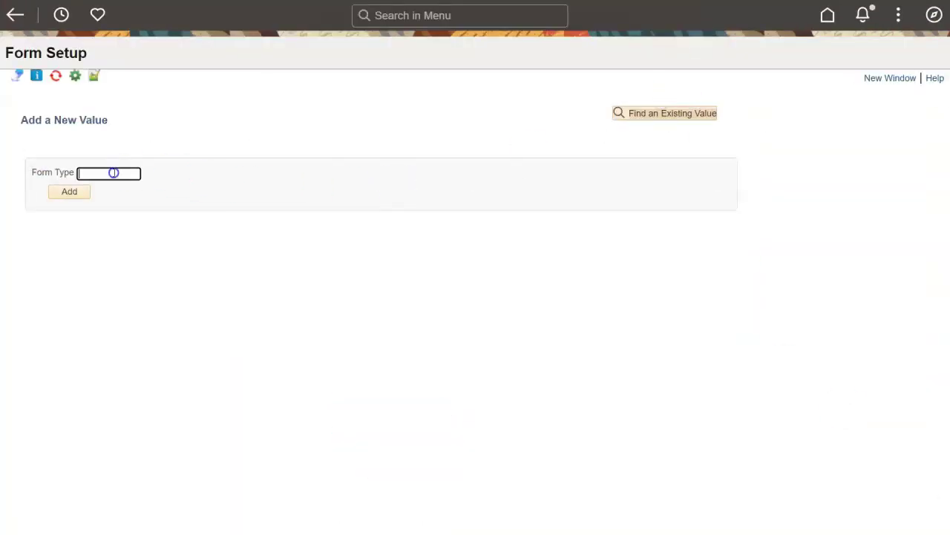
{"action": "type", "text": "EMPL_BONUS"}
{"action": "left_click", "coordinate": [83, 192]}
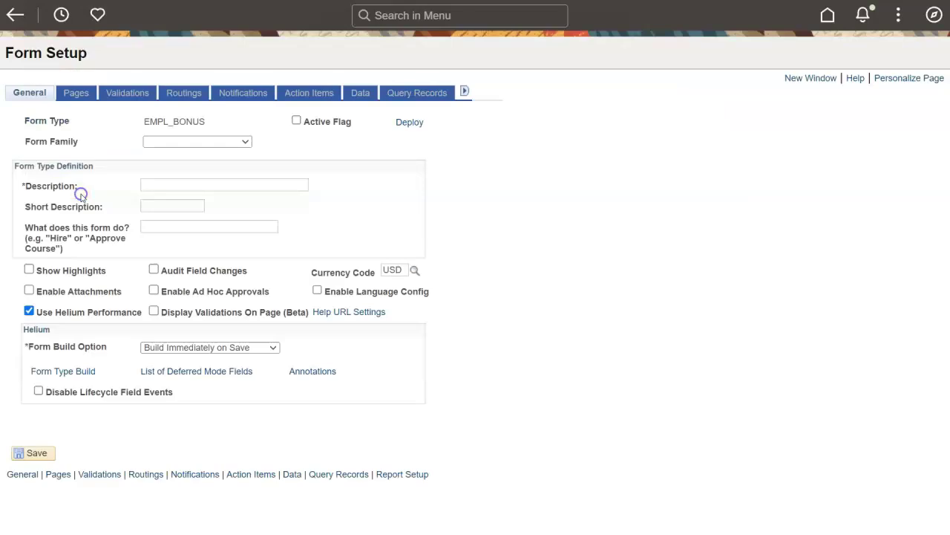
Assign the new form to the SUPP_COMP form family
{"action": "left_click", "coordinate": [246, 141]}
{"action": "left_click_drag", "start_coordinate": [258, 162], "coordinate": [257, 297]}
{"action": "left_click", "coordinate": [230, 333]}
Enter the description "Employee Bonus Award", the short description "Bonus" and the form purpose "Employee Achievement"
{"action": "left_click", "coordinate": [168, 185]}
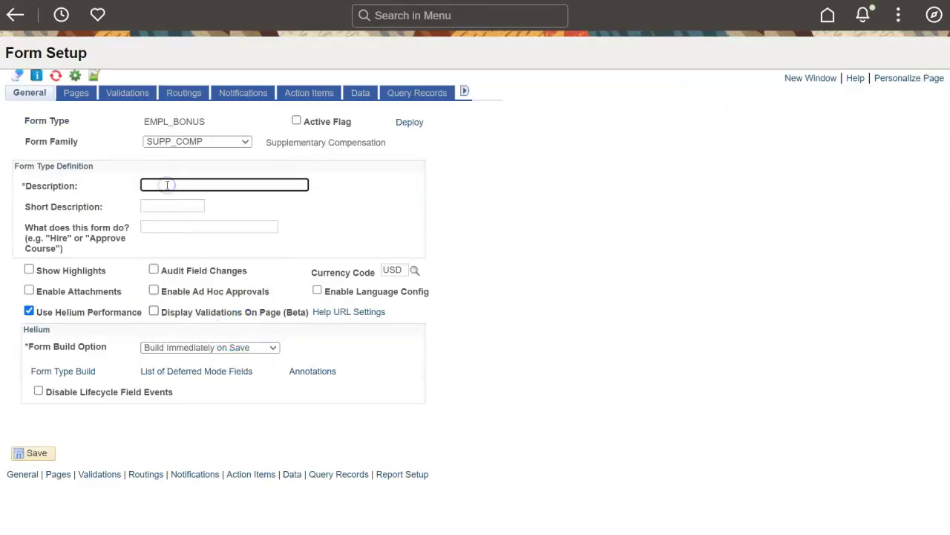
{"action": "type", "text": "Employee Bonus Award"}
{"action": "left_click", "coordinate": [174, 207]}
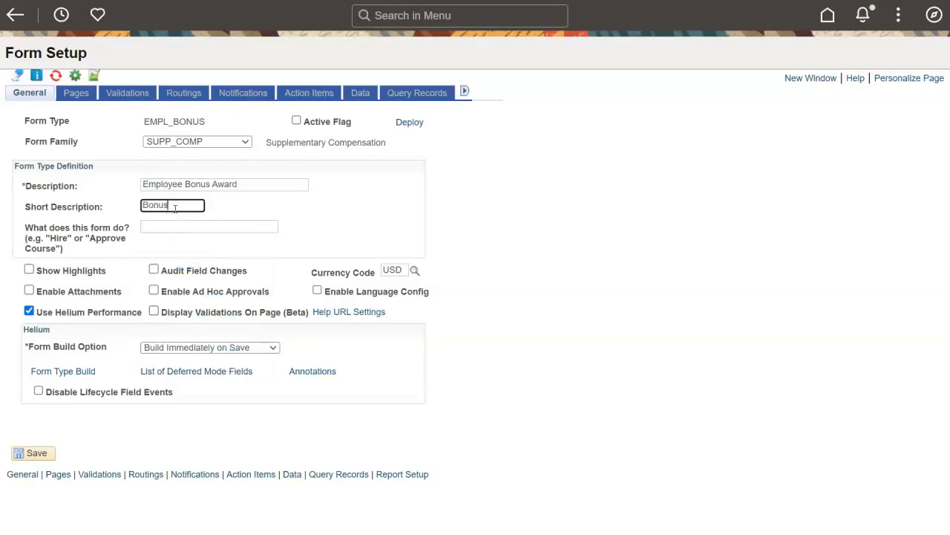
{"action": "left_click", "coordinate": [278, 228]}
{"action": "type", "text": "Employee Achievement"}
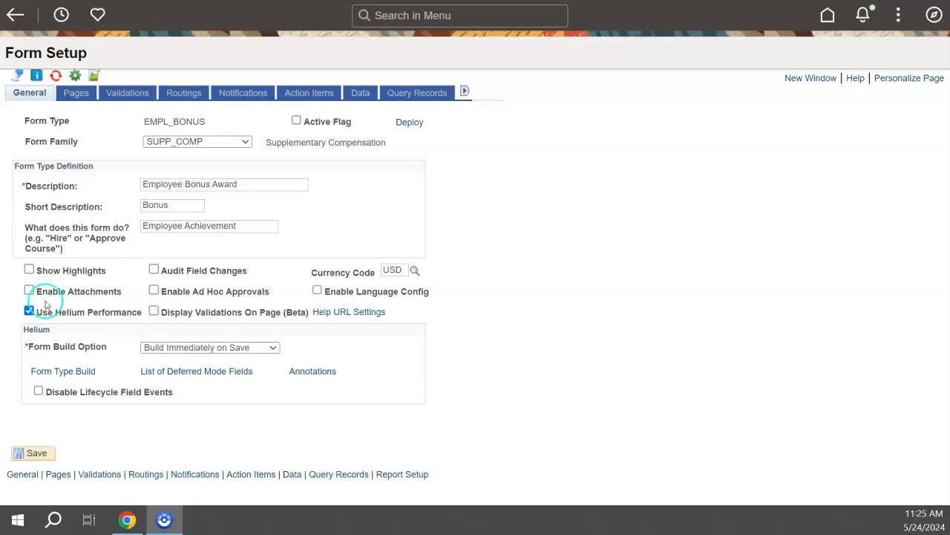
Title the form's Add task "Start a Nomination" and name its first page "Nomination Information"
{"action": "left_click", "coordinate": [76, 93]}
{"action": "left_click", "coordinate": [167, 253]}
{"action": "type", "text": "S"}
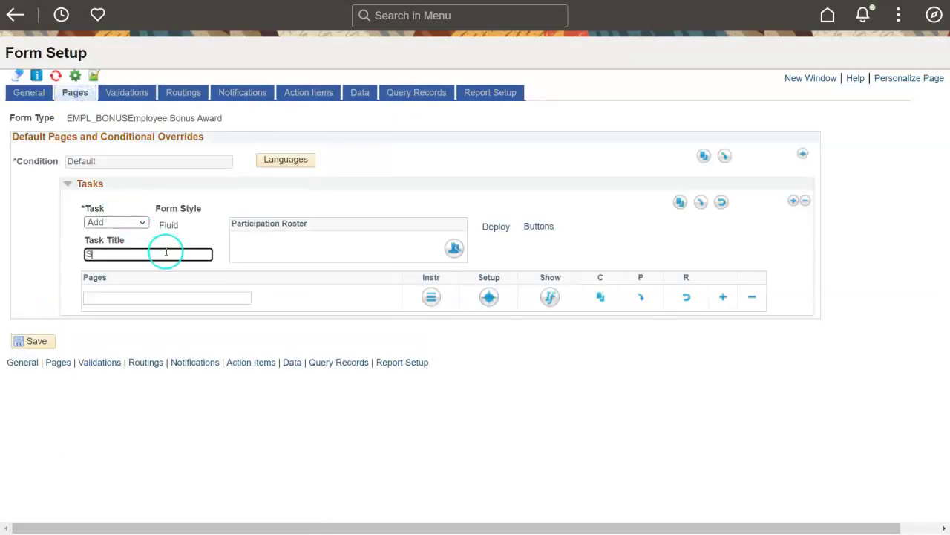
{"action": "type", "text": "tart a Nomination"}
{"action": "left_click", "coordinate": [141, 222]}
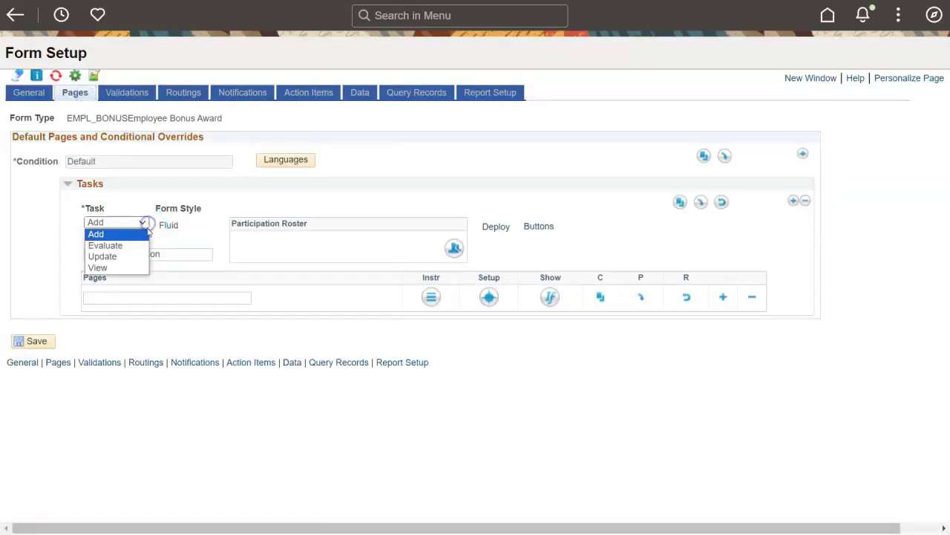
{"action": "left_click", "coordinate": [142, 223]}
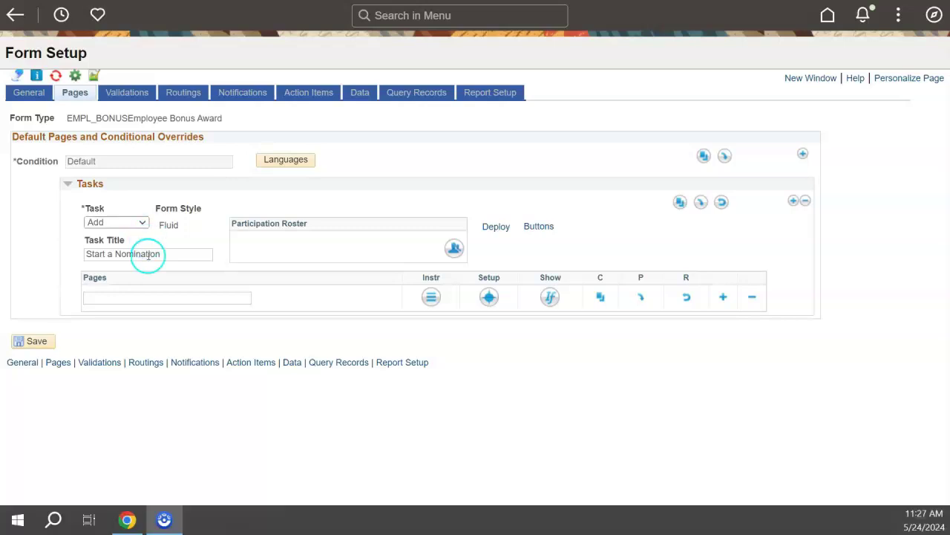
{"action": "left_click", "coordinate": [179, 298]}
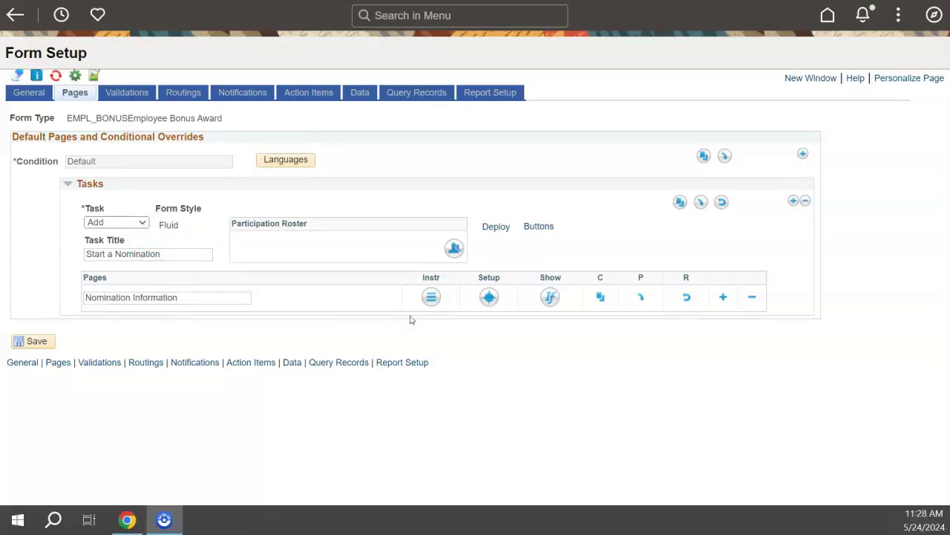
Write the page instructions "Use this form to nominate an employee for a cash bonus award. Nomination amount cannot exceed $25,000."
{"action": "left_click", "coordinate": [432, 297]}
{"action": "left_click", "coordinate": [437, 294]}
{"action": "type", "text": "Use this t"}
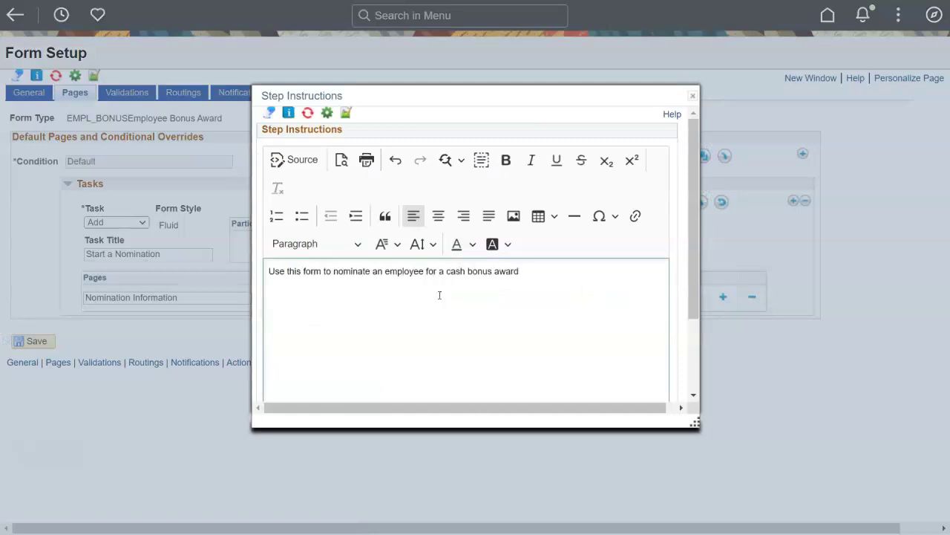
{"action": "type", "text": " $25,000."}
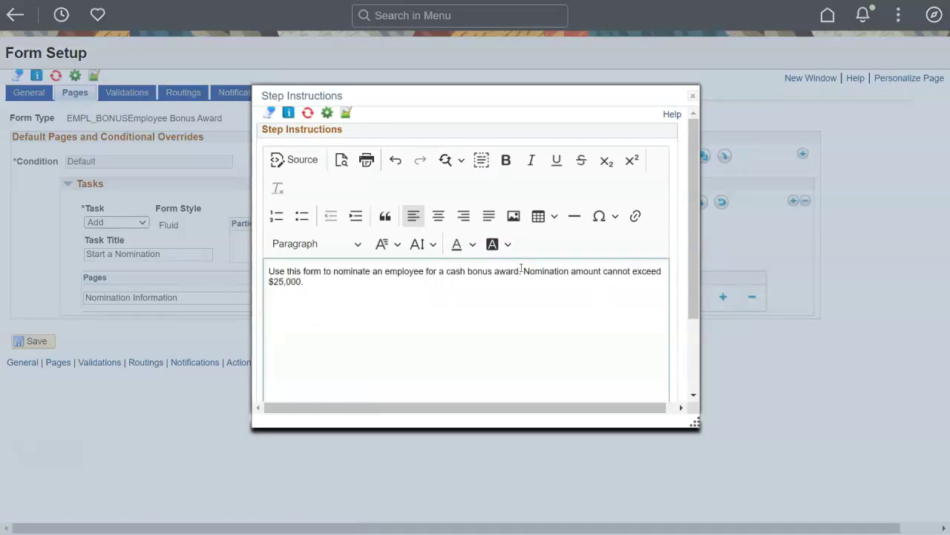
Make the sentence about the $25,000 limit red and bold, and accept the page instructions
{"action": "left_click_drag", "start_coordinate": [521, 270], "coordinate": [524, 280]}
{"action": "left_click", "coordinate": [458, 245]}
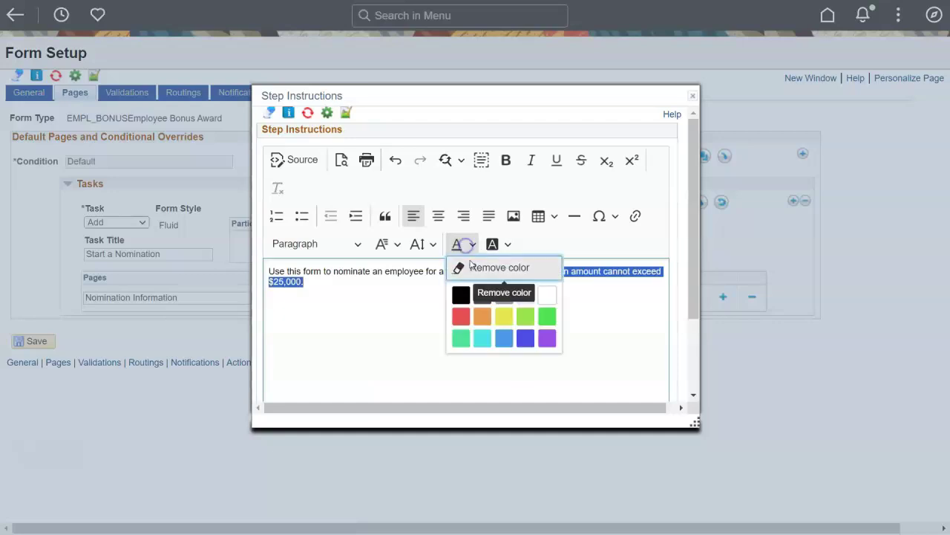
{"action": "left_click", "coordinate": [453, 312]}
{"action": "left_click", "coordinate": [506, 159]}
{"action": "left_click", "coordinate": [471, 283]}
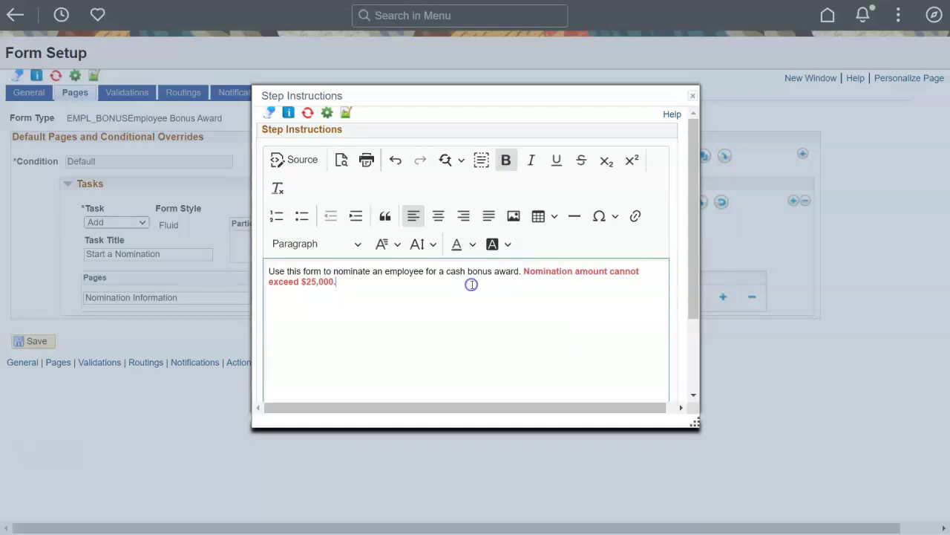
{"action": "left_click_drag", "start_coordinate": [700, 244], "coordinate": [693, 314]}
{"action": "left_click", "coordinate": [288, 391]}
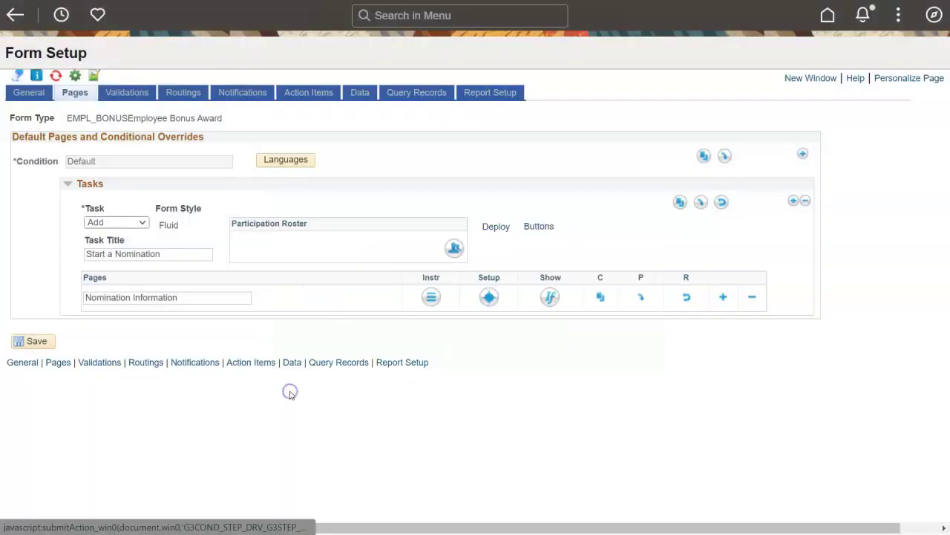
Create a configuration segment named Award_Detail for the Nomination Information page and label it "Award Details"
{"action": "left_click", "coordinate": [489, 297]}
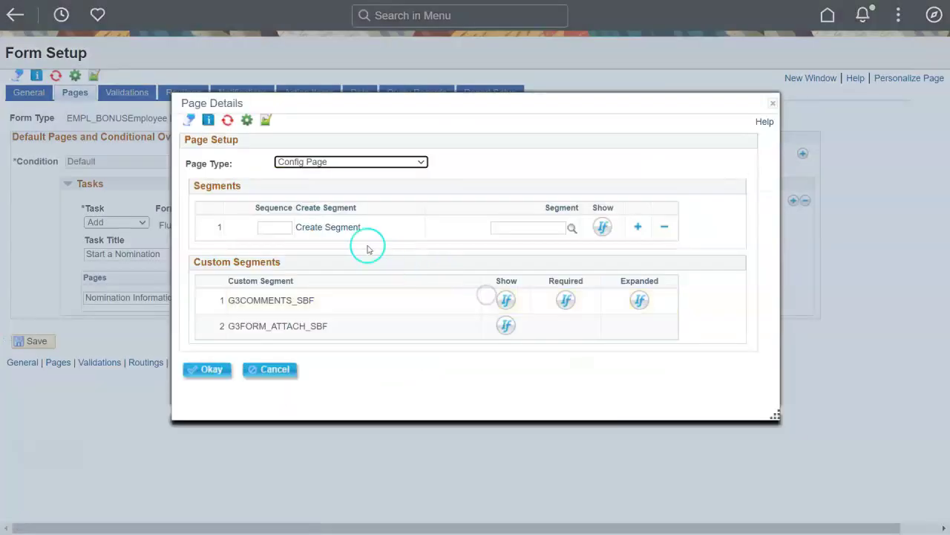
{"action": "left_click", "coordinate": [350, 228]}
{"action": "left_click", "coordinate": [202, 272]}
{"action": "type", "text": "Award_Detail"}
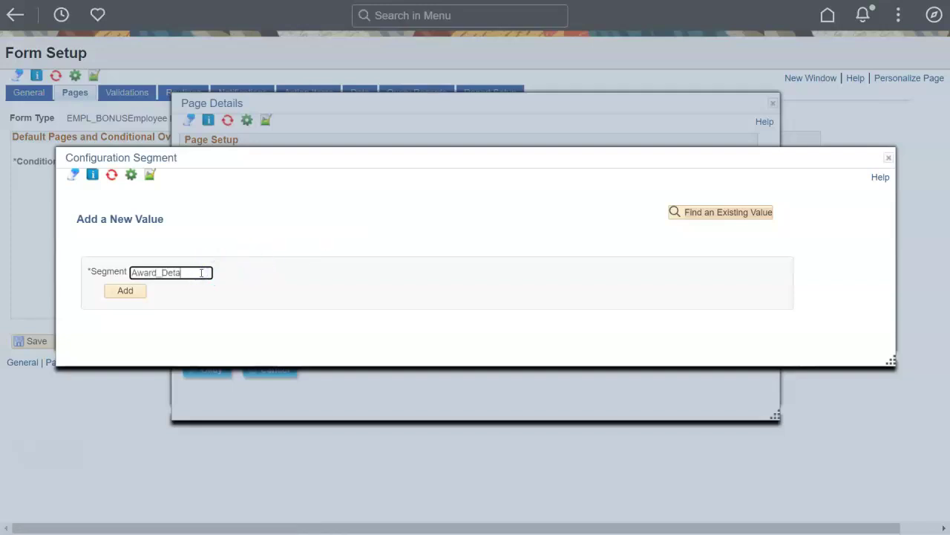
{"action": "left_click", "coordinate": [144, 291]}
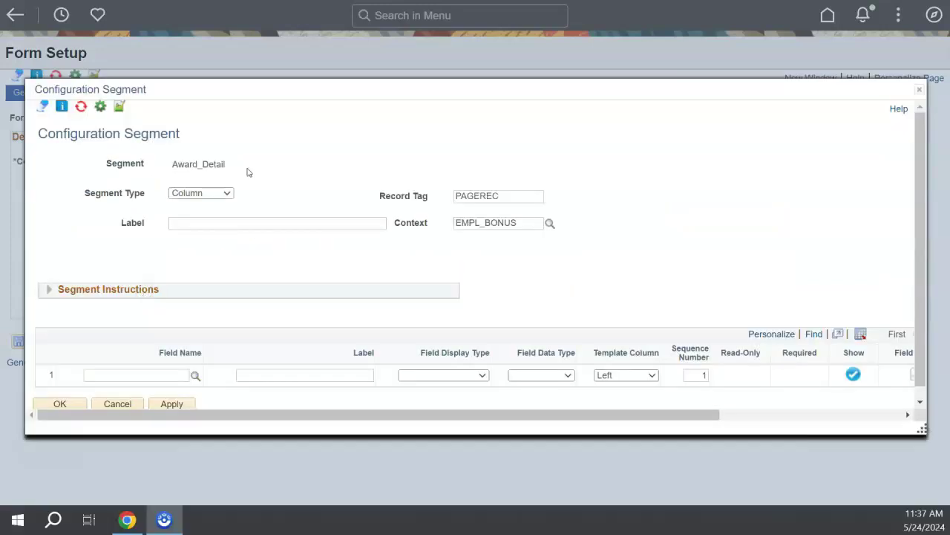
{"action": "left_click", "coordinate": [243, 222]}
{"action": "type", "text": "Award Details"}
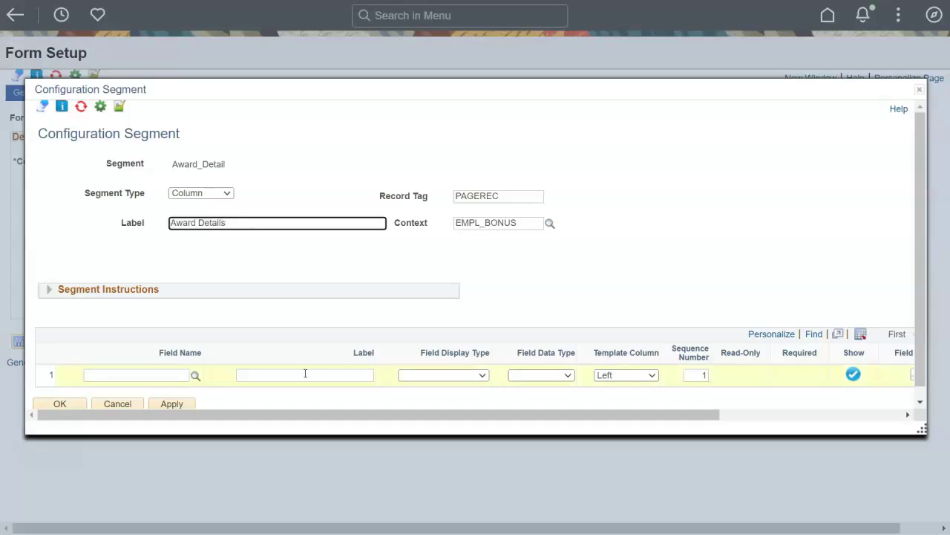
Define the segment's first field with the label "In recognition of" and the data type Long Text
{"action": "left_click", "coordinate": [305, 374]}
{"action": "type", "text": "In recognition of"}
{"action": "key", "text": "Tab"}
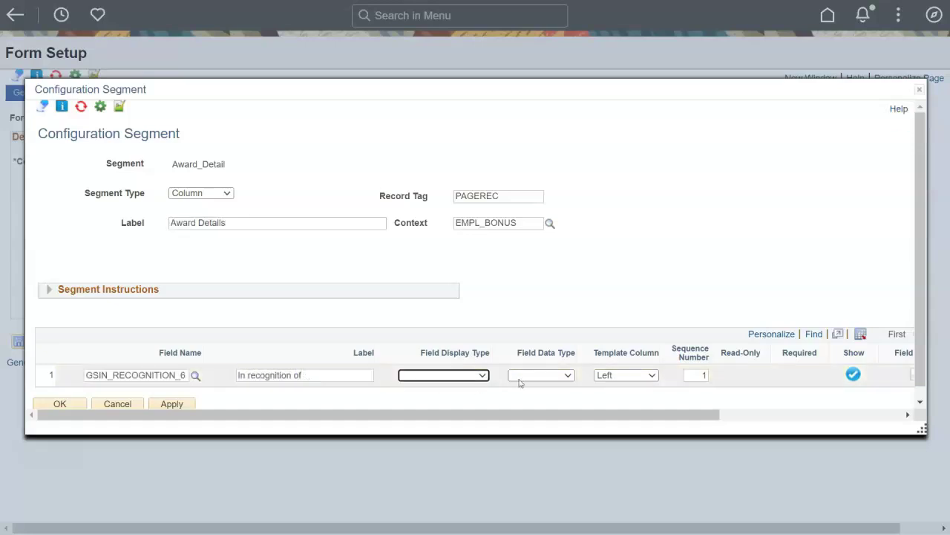
{"action": "left_click", "coordinate": [523, 377]}
{"action": "left_click", "coordinate": [534, 453]}
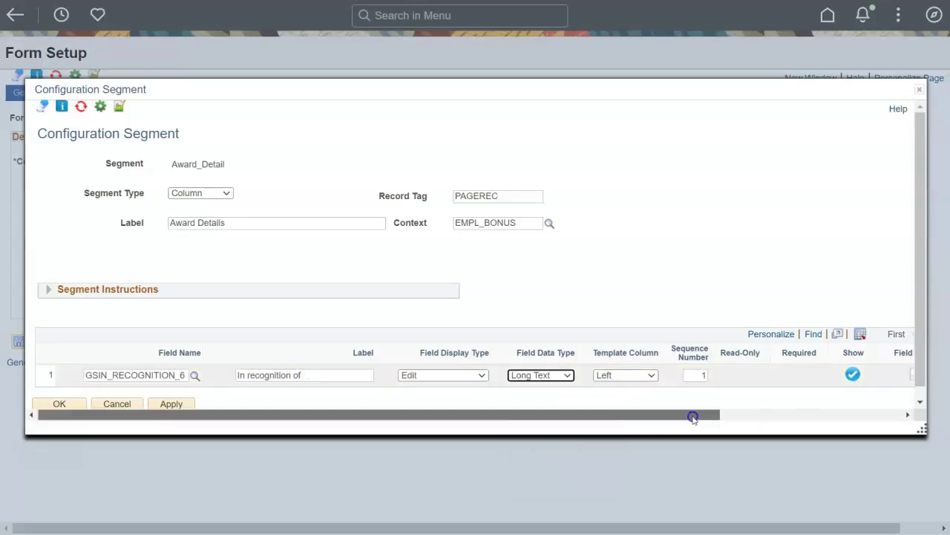
Add a second segment field labelled "Nomination Type" with the display type Dropdown
{"action": "left_click_drag", "start_coordinate": [692, 416], "coordinate": [770, 412]}
{"action": "left_click", "coordinate": [861, 375]}
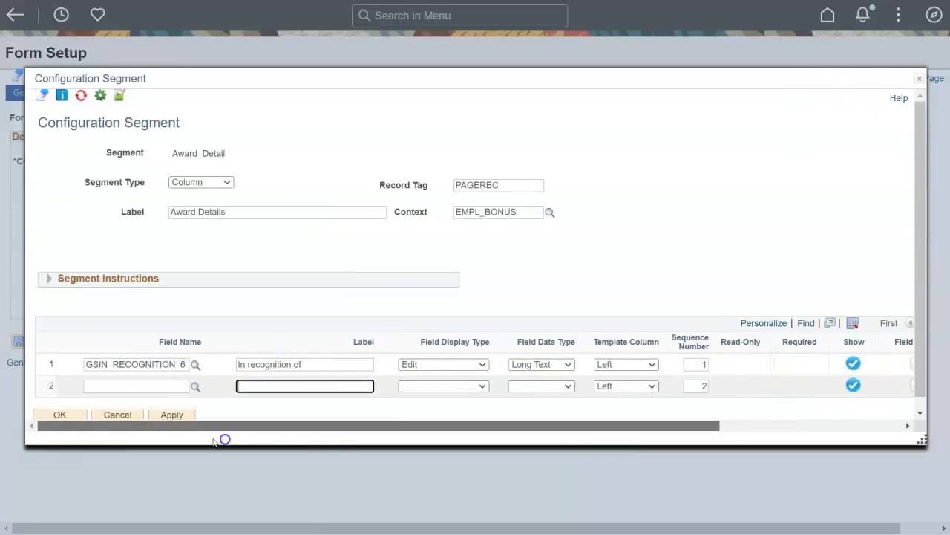
{"action": "type", "text": "Nomination Type"}
{"action": "key", "text": "Tab"}
{"action": "left_click", "coordinate": [475, 386]}
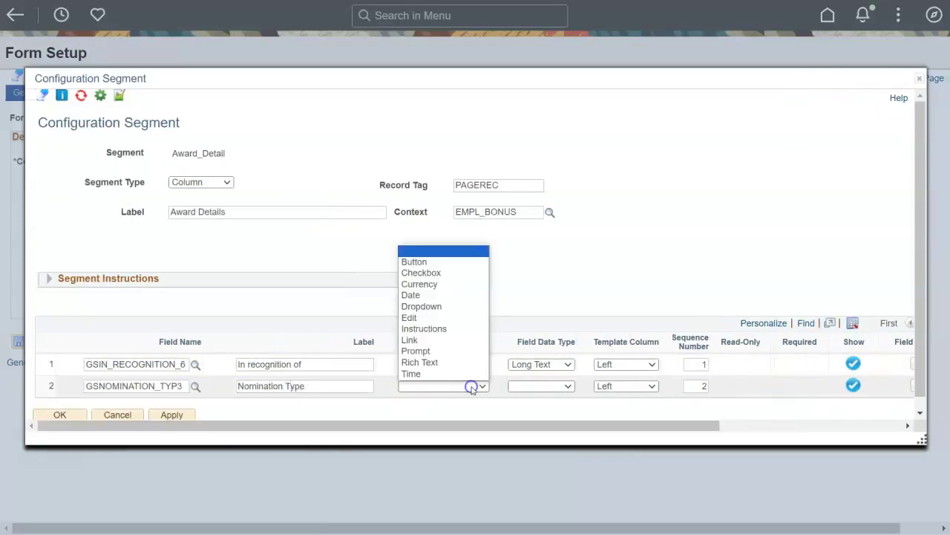
{"action": "left_click", "coordinate": [463, 308]}
Add a third segment field labelled "Award Date" with the data type Date
{"action": "left_click_drag", "start_coordinate": [634, 425], "coordinate": [741, 424]}
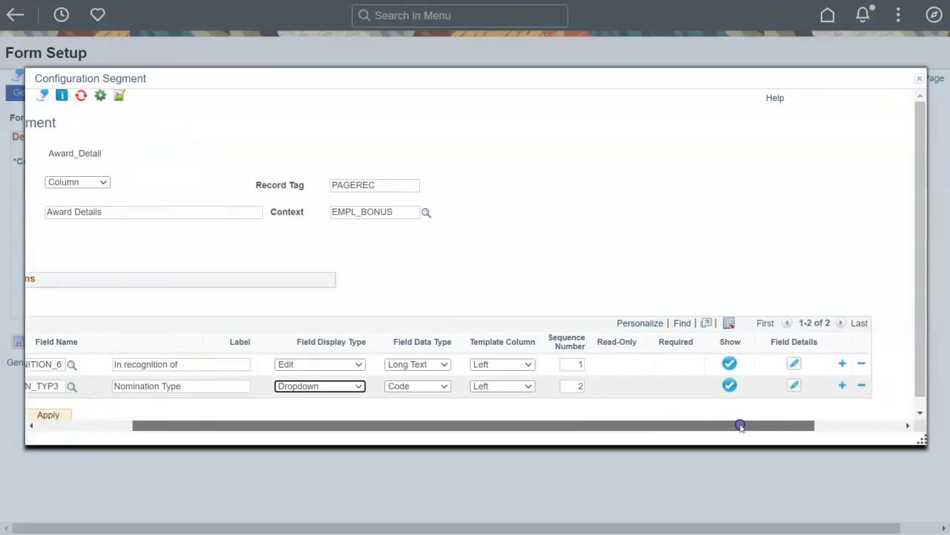
{"action": "left_click", "coordinate": [842, 386]}
{"action": "left_click", "coordinate": [341, 396]}
{"action": "type", "text": "Aw"}
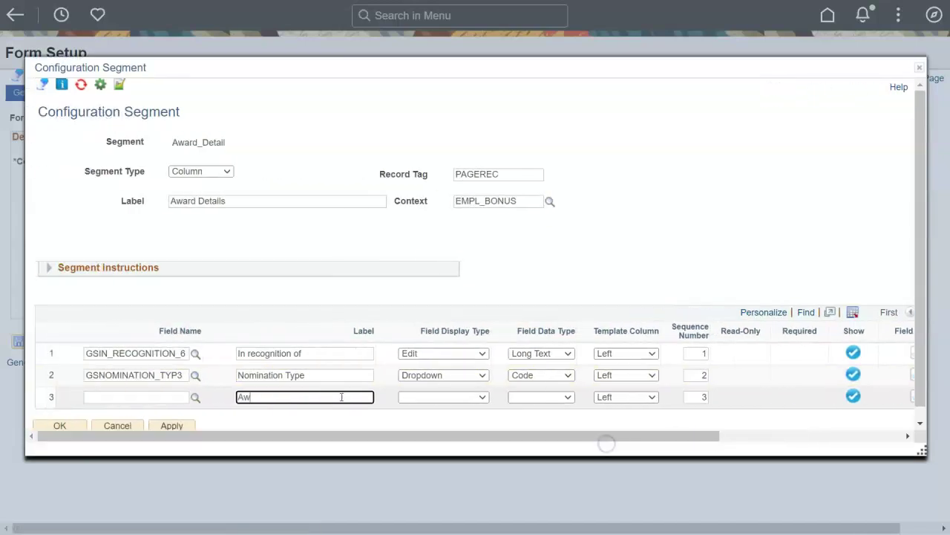
{"action": "type", "text": "ard Date"}
{"action": "key", "text": "Tab"}
{"action": "left_click", "coordinate": [563, 396]}
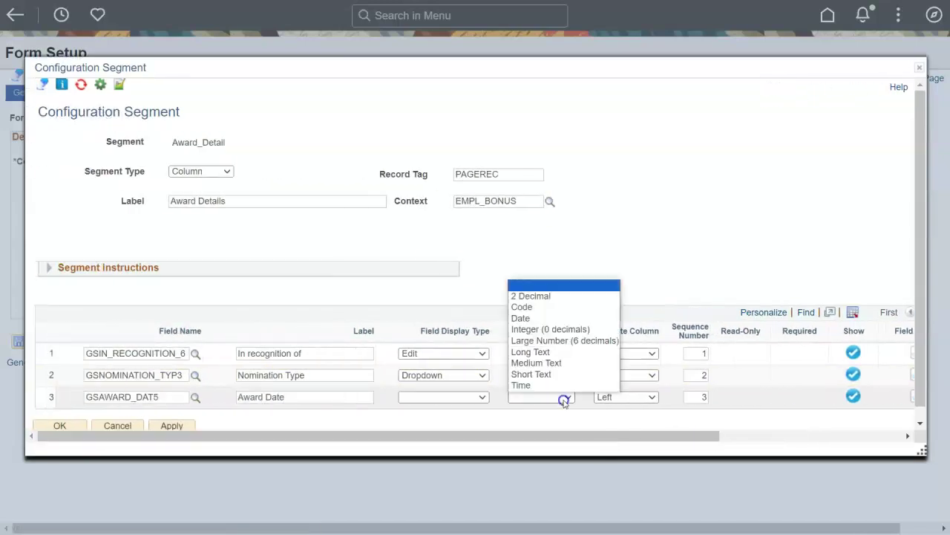
{"action": "left_click", "coordinate": [545, 318]}
Add a fourth segment field labelled "Achievement Details" with the data type Long Text
{"action": "left_click_drag", "start_coordinate": [604, 436], "coordinate": [730, 430]}
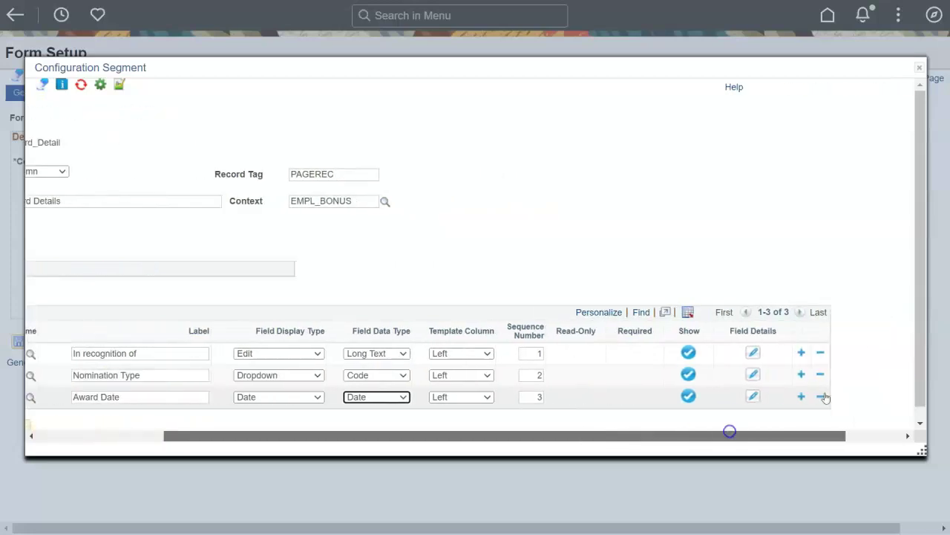
{"action": "left_click", "coordinate": [800, 397]}
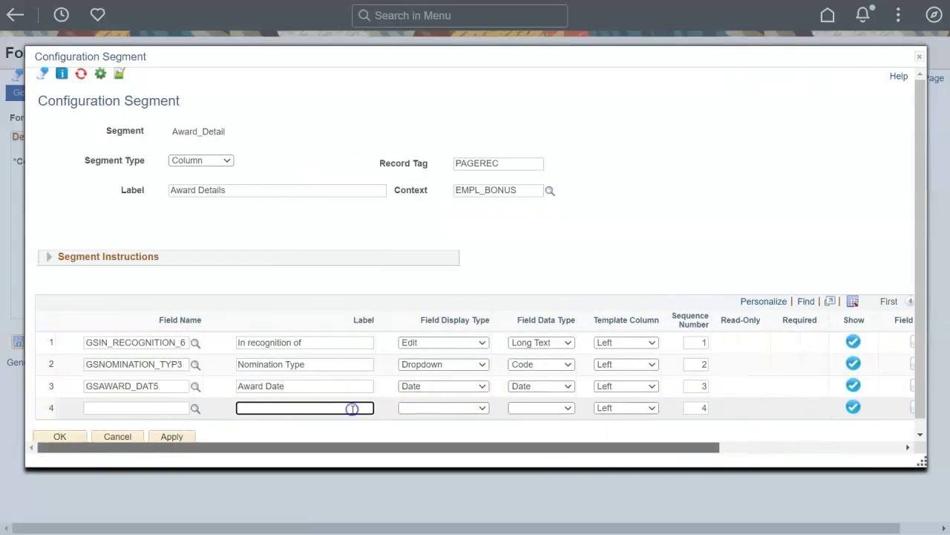
{"action": "type", "text": "Achievement Details"}
{"action": "key", "text": "Tab"}
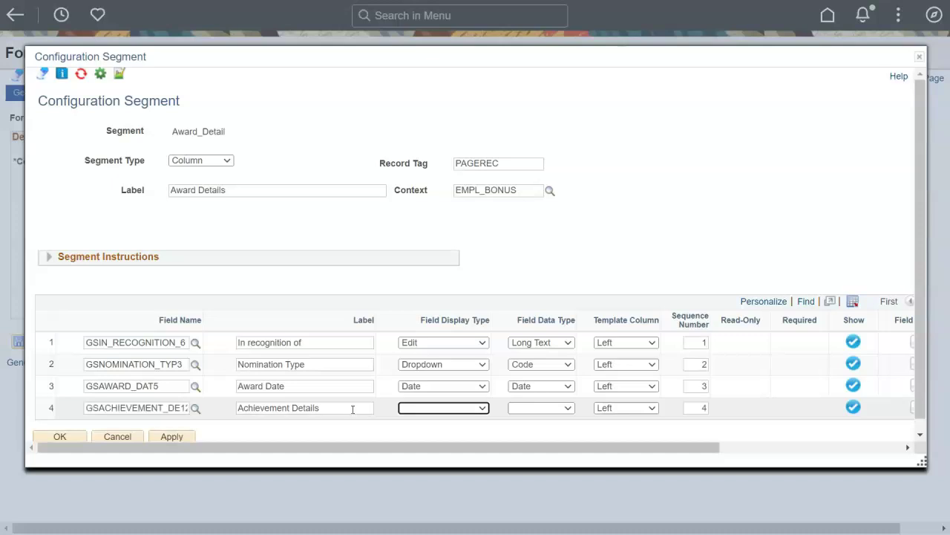
{"action": "left_click", "coordinate": [568, 407]}
{"action": "left_click", "coordinate": [576, 367]}
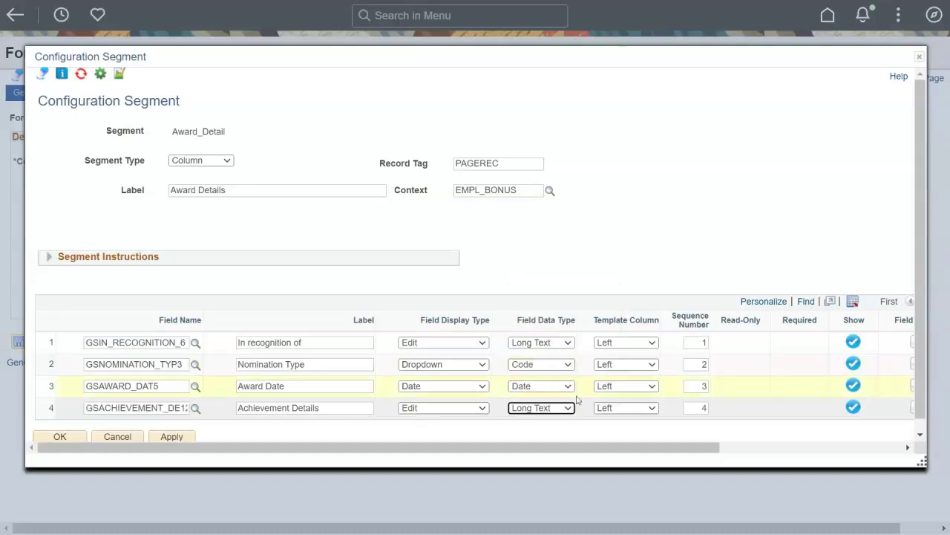
Place Nomination Type in the Right template column with sequence number 1, and set Award Date's sequence number to 2
{"action": "left_click", "coordinate": [644, 365]}
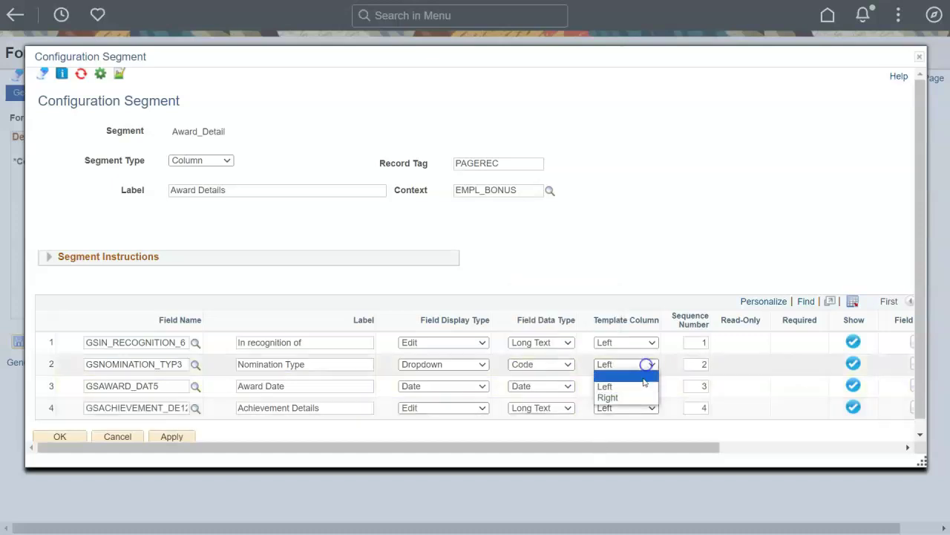
{"action": "left_click", "coordinate": [636, 394]}
{"action": "key", "text": "Tab"}
{"action": "type", "text": "1"}
{"action": "double_click", "coordinate": [705, 385]}
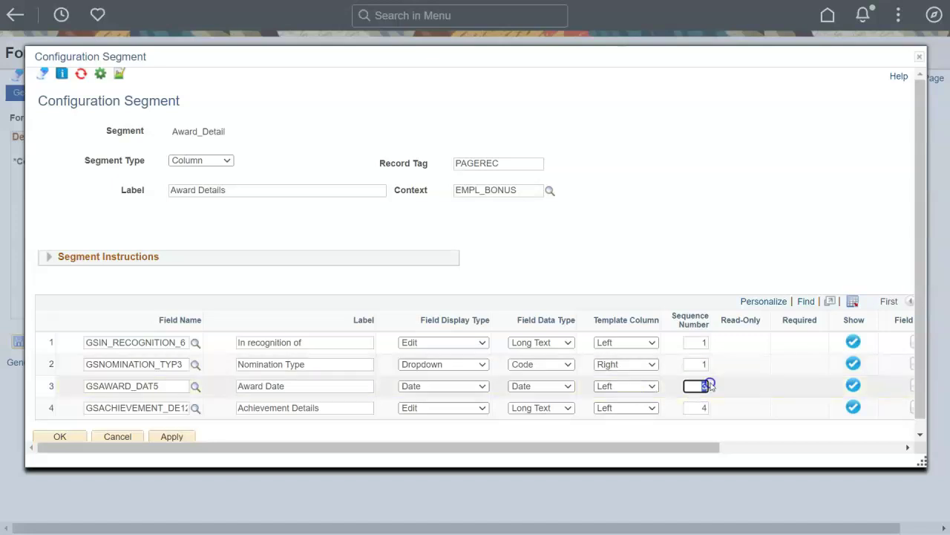
{"action": "type", "text": "2"}
Place Achievement Details in the Right template column with sequence number 2
{"action": "left_click", "coordinate": [657, 408]}
{"action": "left_click", "coordinate": [638, 441]}
{"action": "key", "text": "Tab"}
{"action": "type", "text": "2"}
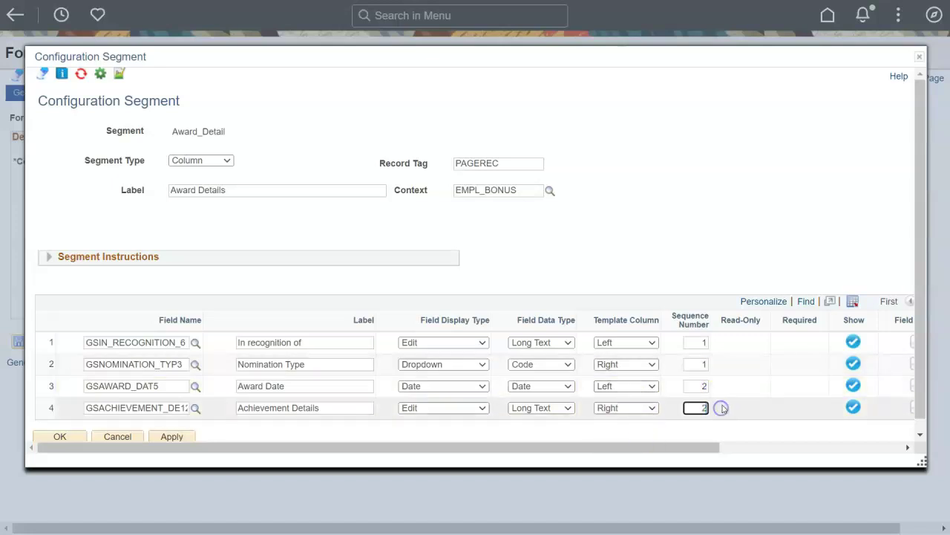
Open the Nomination Type field's details and set its dropdown source to Long Translate
{"action": "left_click_drag", "start_coordinate": [705, 447], "coordinate": [792, 447]}
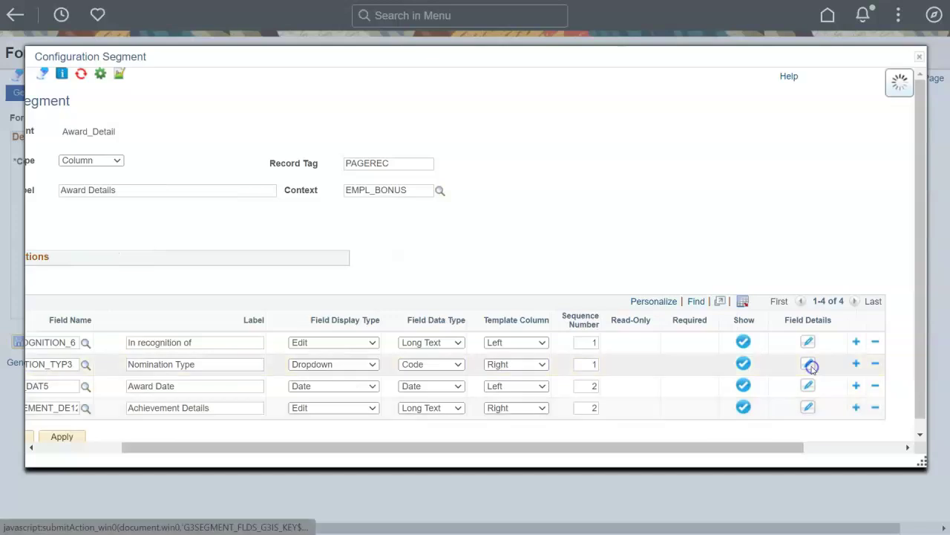
{"action": "left_click", "coordinate": [811, 364]}
{"action": "left_click", "coordinate": [370, 222]}
{"action": "left_click", "coordinate": [364, 254]}
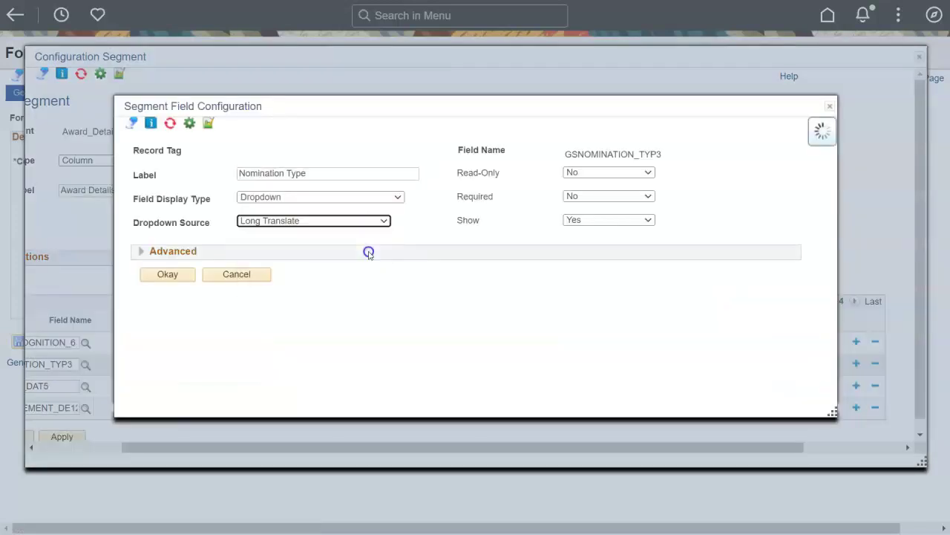
Accept the Nomination Type field's details and save the Award Details segment, returning to the page details
{"action": "left_click", "coordinate": [170, 329]}
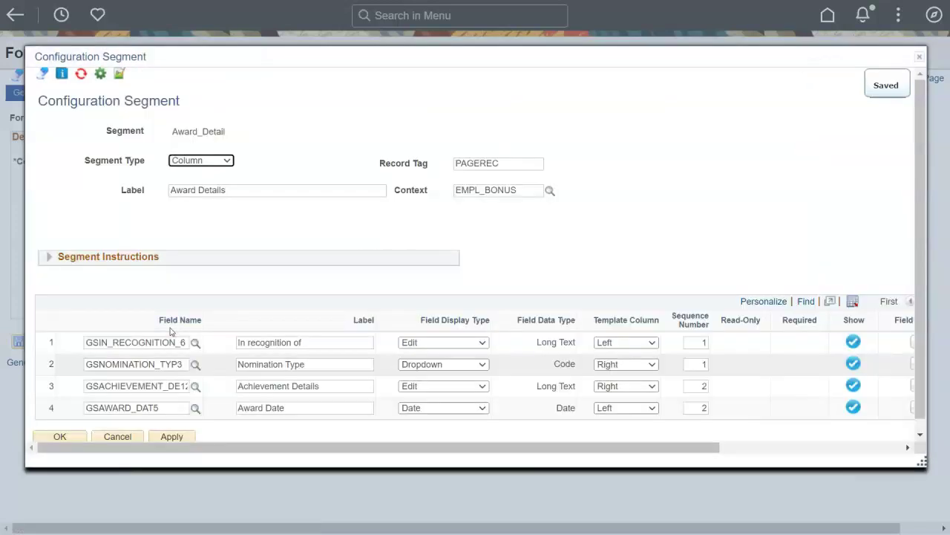
{"action": "left_click", "coordinate": [81, 436]}
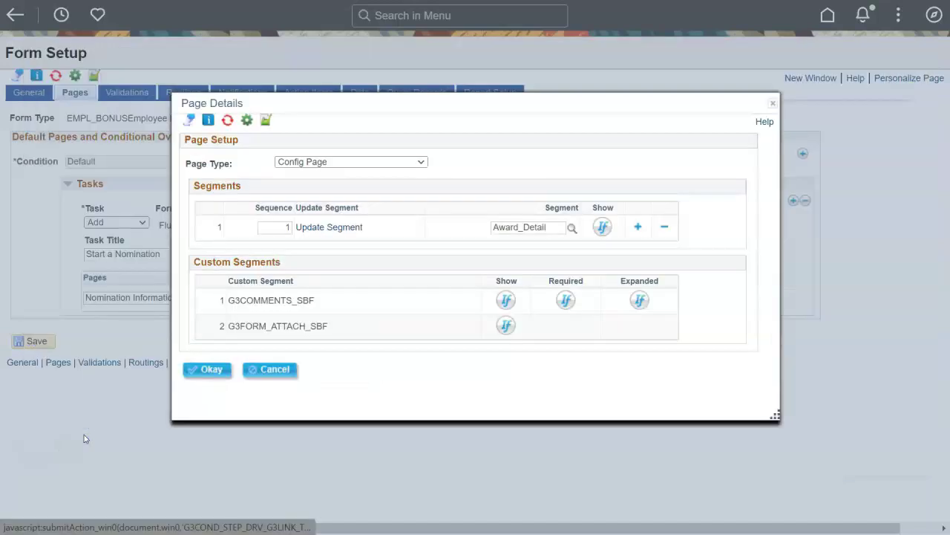
Add a second segment named Empl_Info to the page and label it "Individual Award"
{"action": "left_click", "coordinate": [638, 222]}
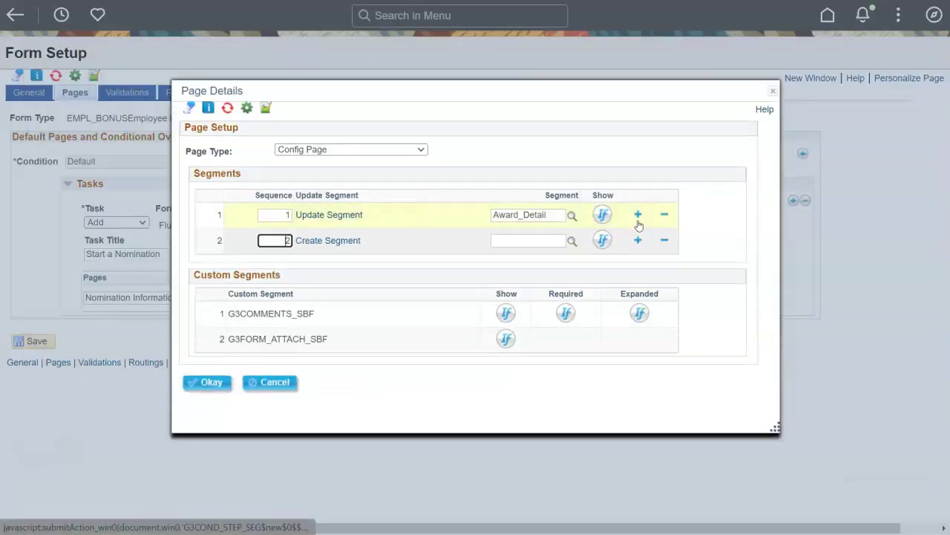
{"action": "left_click", "coordinate": [346, 242]}
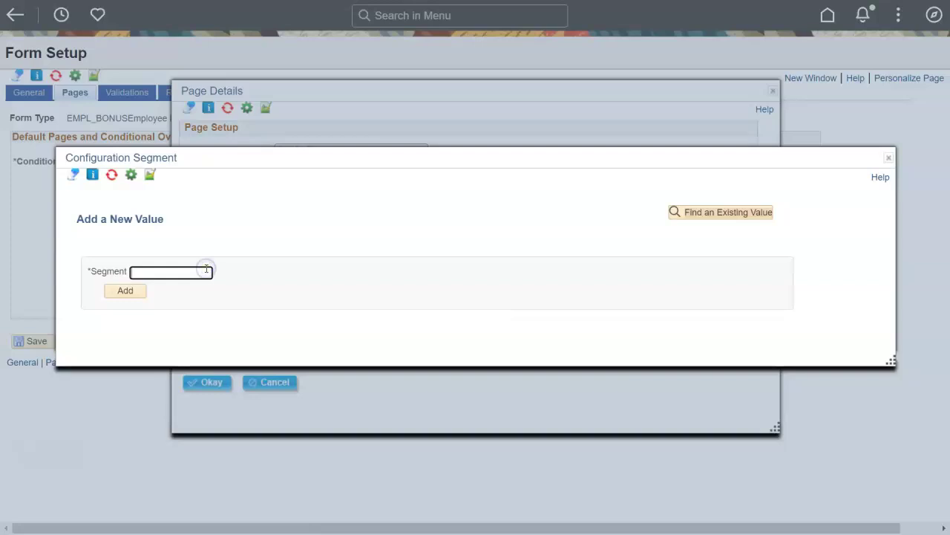
{"action": "type", "text": "Empl_Info"}
{"action": "left_click", "coordinate": [126, 291]}
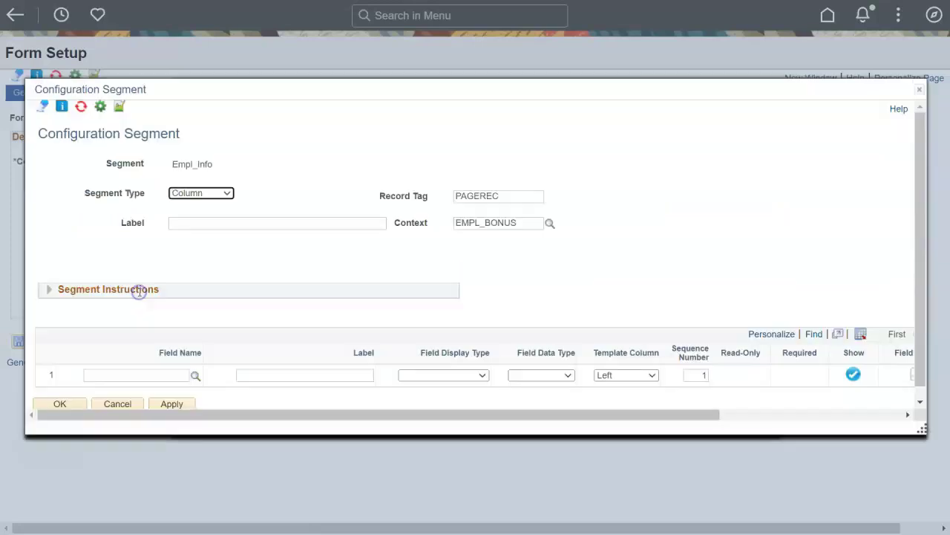
{"action": "left_click", "coordinate": [263, 225]}
{"action": "type", "text": "Individual Award"}
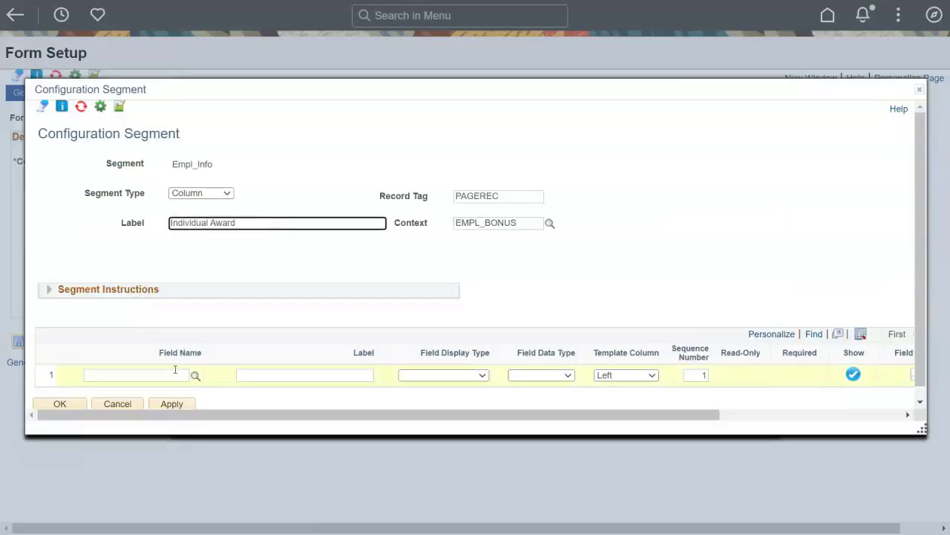
Set the first field of the Individual Award segment to EMPLID
{"action": "left_click", "coordinate": [172, 374]}
{"action": "type", "text": "EMPLID"}
{"action": "key", "text": "Tab"}
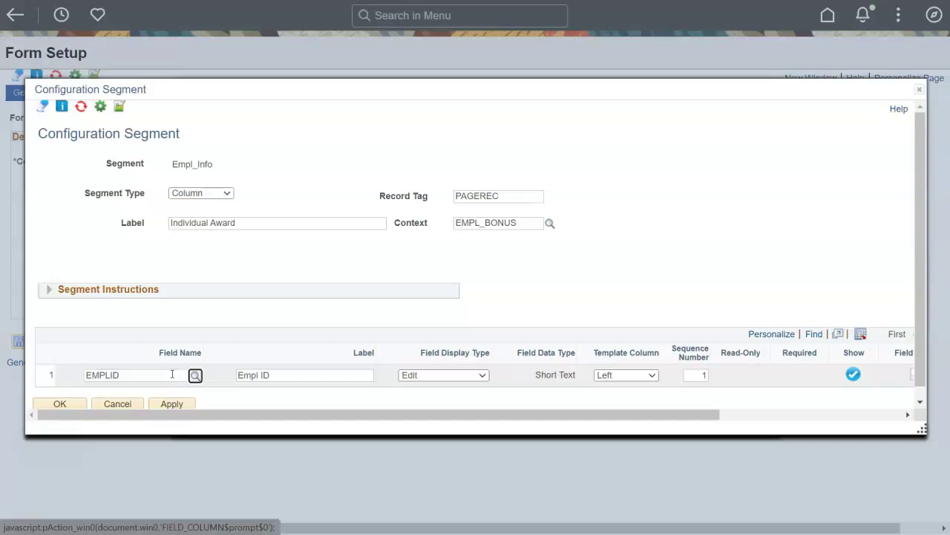
Add a second field, DEPTID, to the Individual Award segment
{"action": "left_click_drag", "start_coordinate": [489, 409], "coordinate": [591, 418]}
{"action": "left_click", "coordinate": [827, 373]}
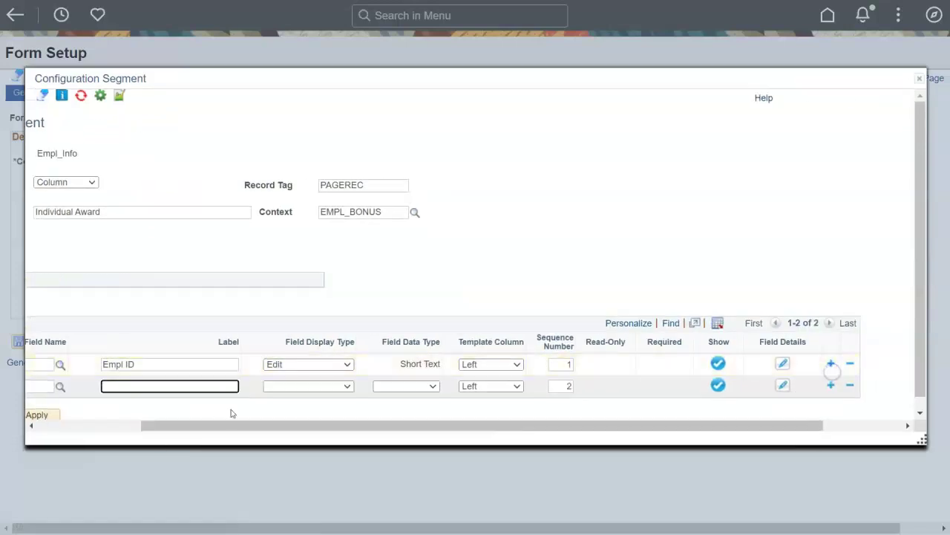
{"action": "left_click", "coordinate": [116, 386]}
{"action": "type", "text": "DEPTID"}
{"action": "key", "text": "Tab"}
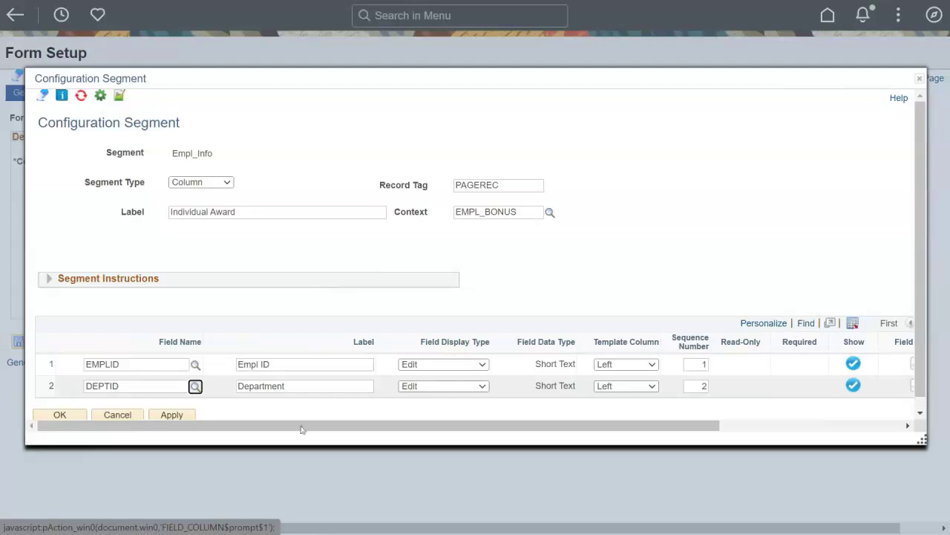
Add a third field, SUPERVISOR_ID, to the Individual Award segment
{"action": "left_click_drag", "start_coordinate": [302, 427], "coordinate": [398, 429]}
{"action": "left_click", "coordinate": [840, 385]}
{"action": "left_click_drag", "start_coordinate": [728, 435], "coordinate": [526, 446]}
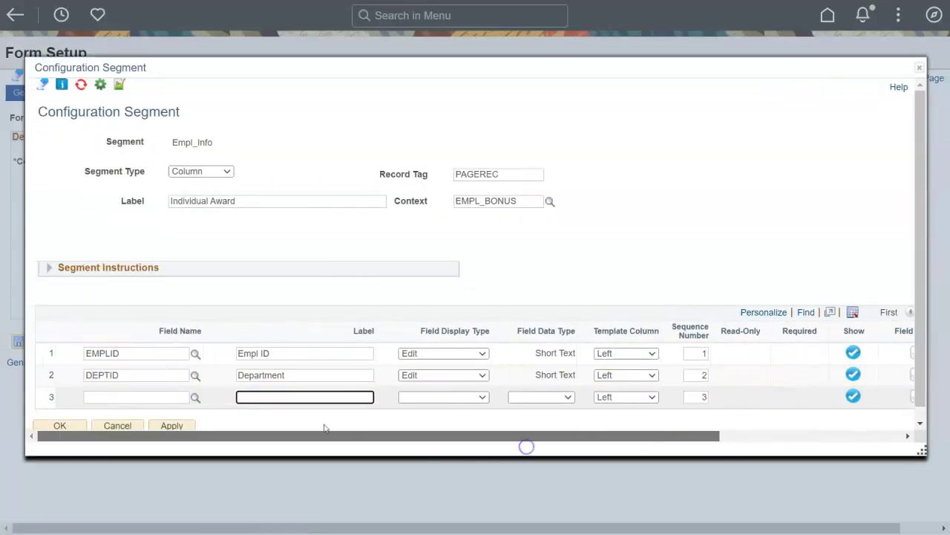
{"action": "left_click", "coordinate": [177, 398]}
{"action": "type", "text": "SUPERVISOR_ID"}
{"action": "key", "text": "Tab"}
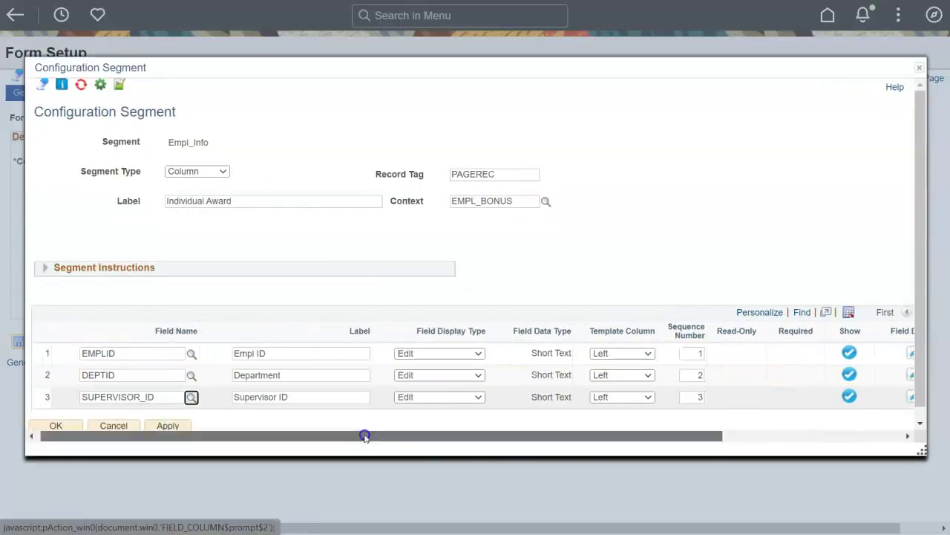
Add a fourth field, EMAIL_ADDR, to the Individual Award segment
{"action": "left_click_drag", "start_coordinate": [365, 435], "coordinate": [445, 438]}
{"action": "left_click", "coordinate": [857, 397]}
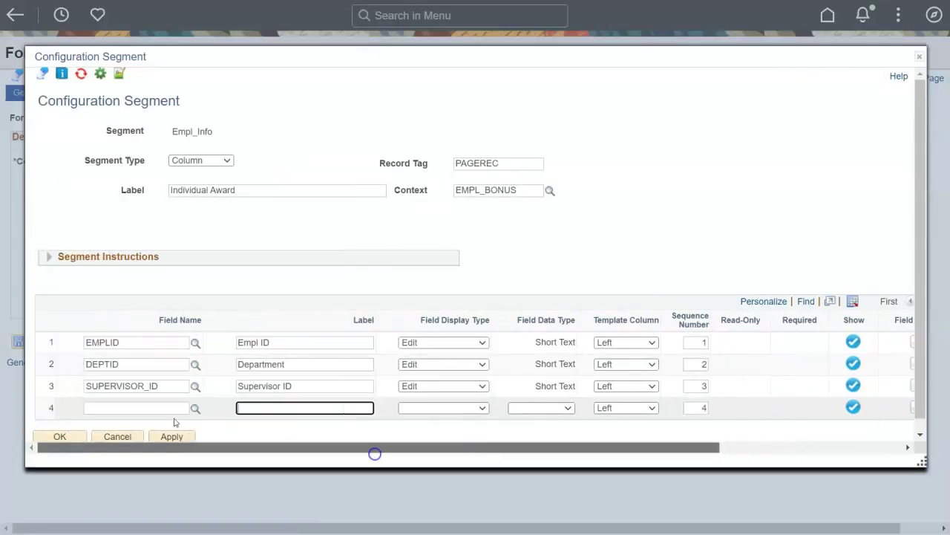
{"action": "type", "text": "EMAIL_ADDR"}
{"action": "key", "text": "Tab"}
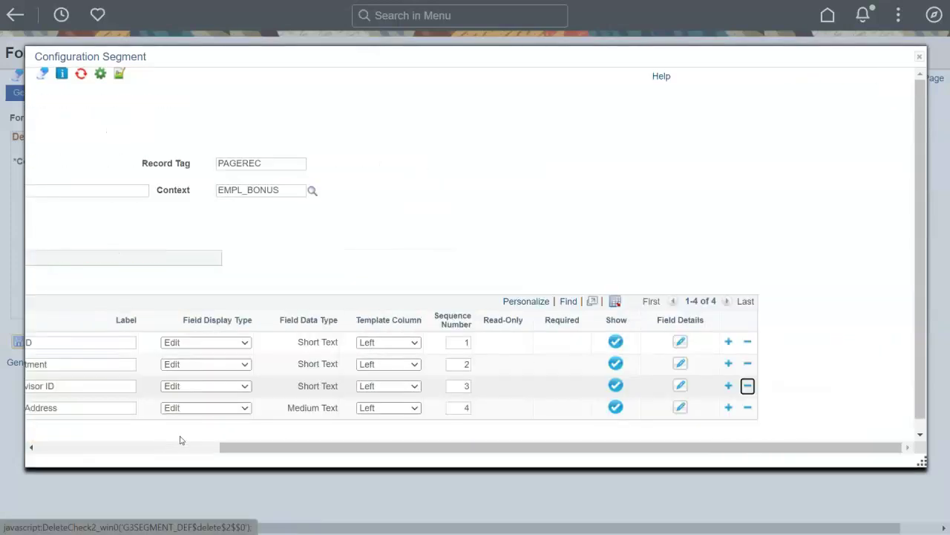
Set the Empl ID field's display type to Prompt in its field details
{"action": "left_click", "coordinate": [883, 342]}
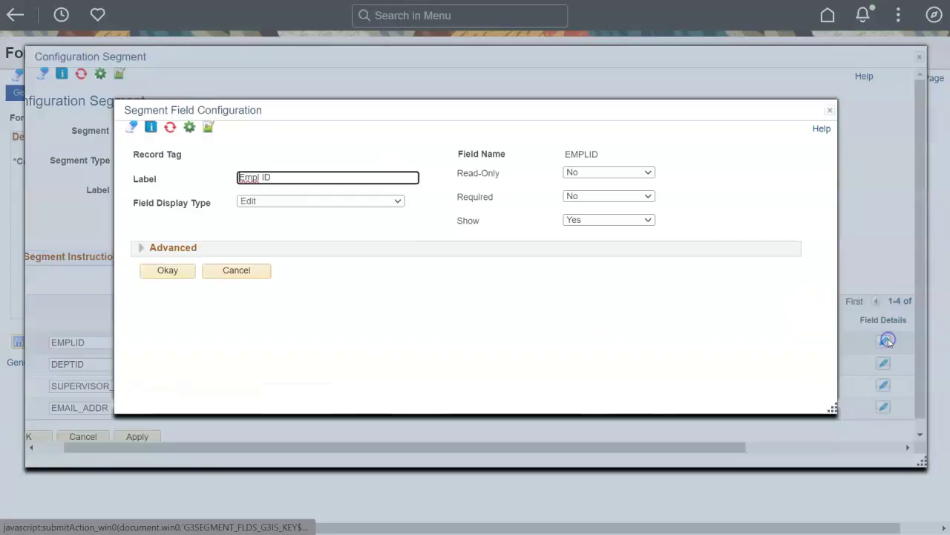
{"action": "left_click", "coordinate": [384, 205]}
{"action": "left_click", "coordinate": [314, 248]}
{"action": "left_click", "coordinate": [187, 272]}
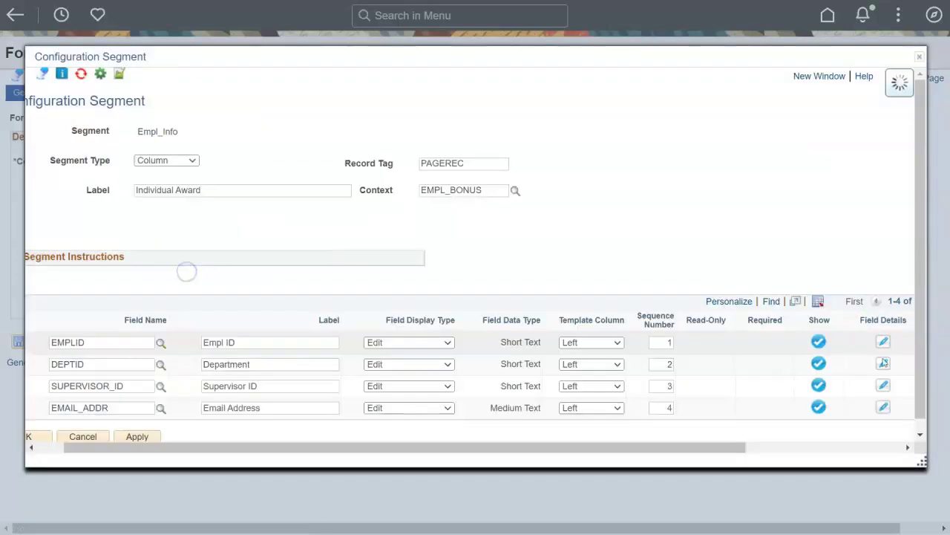
Make the Department field read-only in its field details
{"action": "left_click_drag", "start_coordinate": [706, 448], "coordinate": [742, 448]}
{"action": "left_click", "coordinate": [870, 363]}
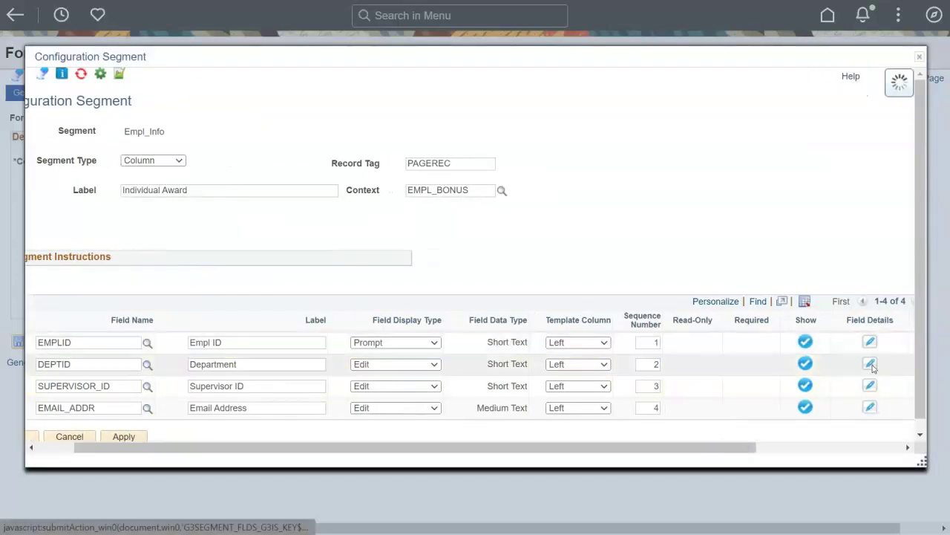
{"action": "left_click", "coordinate": [612, 171]}
{"action": "left_click", "coordinate": [596, 216]}
{"action": "left_click", "coordinate": [172, 270]}
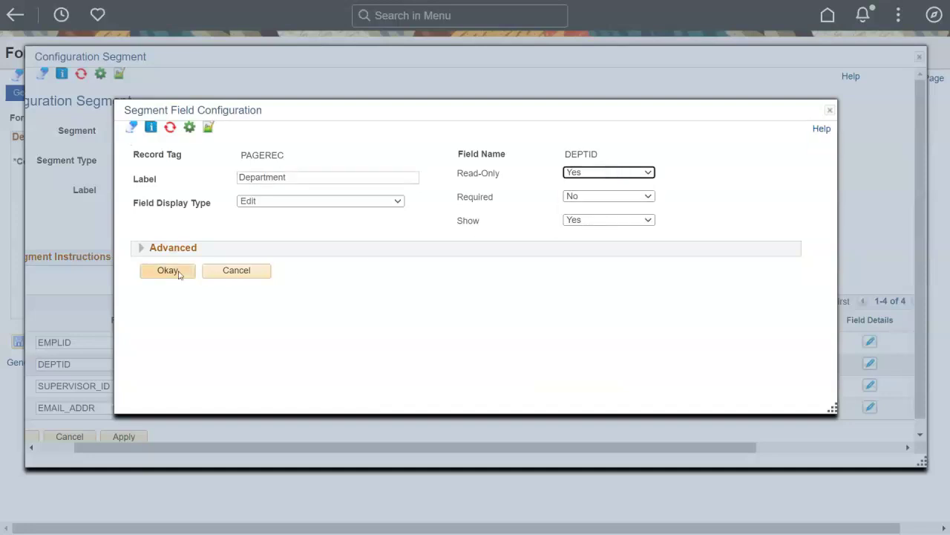
Make the Supervisor ID field read-only in its field details
{"action": "left_click_drag", "start_coordinate": [543, 449], "coordinate": [558, 450]}
{"action": "left_click", "coordinate": [885, 384]}
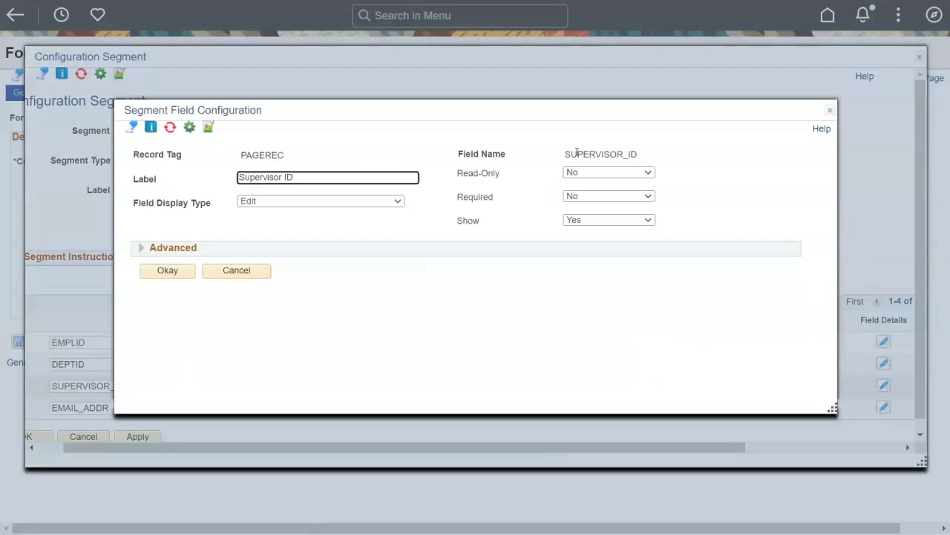
{"action": "left_click", "coordinate": [608, 172]}
{"action": "left_click", "coordinate": [598, 216]}
{"action": "left_click", "coordinate": [175, 271]}
Make the Email Address field read-only in its field details
{"action": "left_click_drag", "start_coordinate": [606, 448], "coordinate": [634, 448]}
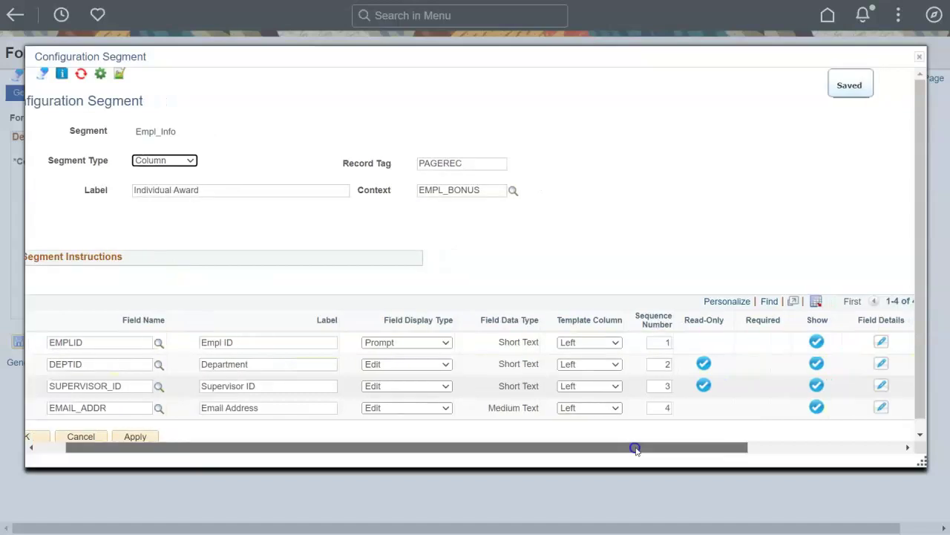
{"action": "left_click", "coordinate": [883, 406]}
{"action": "left_click", "coordinate": [609, 171]}
{"action": "left_click", "coordinate": [597, 217]}
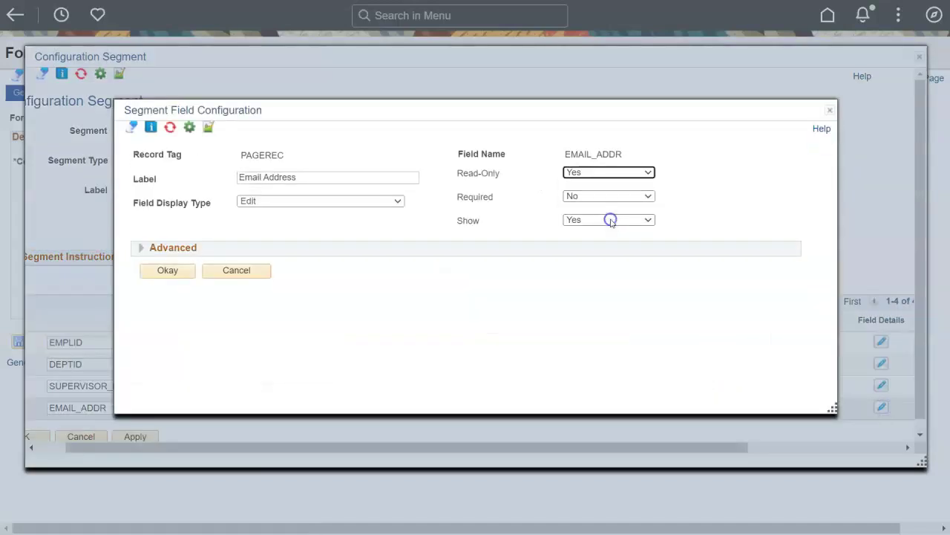
{"action": "left_click", "coordinate": [168, 270]}
Place Department in the Right template column with sequence number 1
{"action": "left_click", "coordinate": [649, 364]}
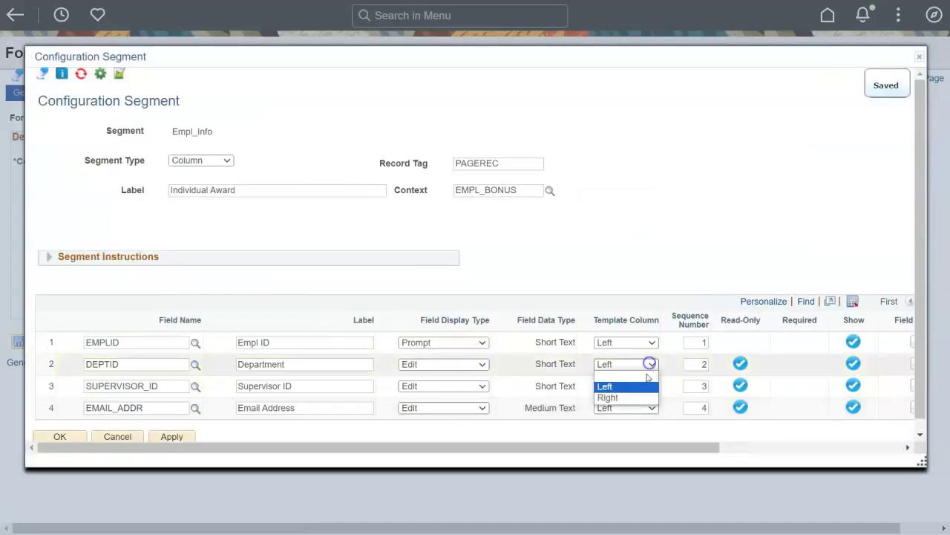
{"action": "left_click", "coordinate": [636, 395]}
{"action": "key", "text": "Tab"}
{"action": "type", "text": "1"}
Place Email Address in the Right template column, give Supervisor ID and Email Address sequence number 2, and save the segment
{"action": "left_click", "coordinate": [639, 407]}
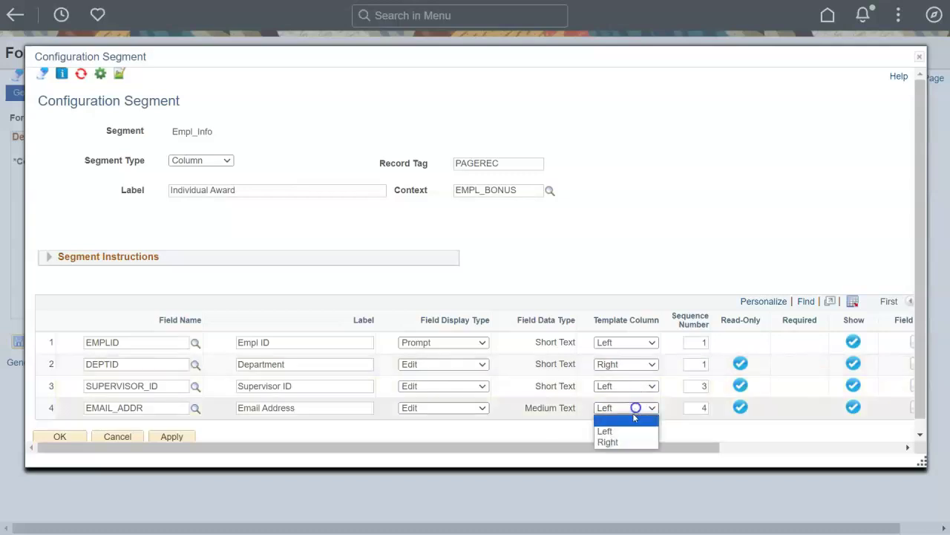
{"action": "left_click", "coordinate": [627, 438]}
{"action": "double_click", "coordinate": [700, 386]}
{"action": "type", "text": "2"}
{"action": "double_click", "coordinate": [705, 407]}
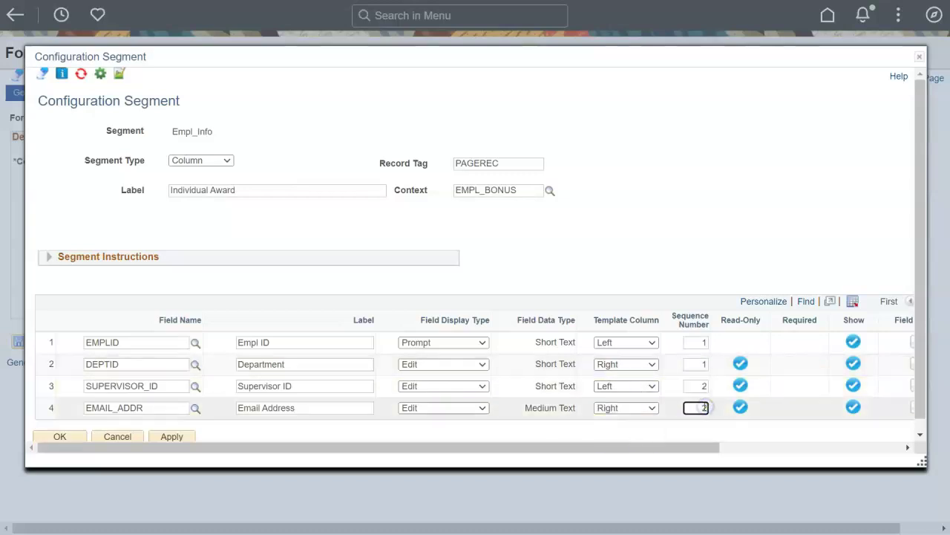
{"action": "type", "text": "2"}
{"action": "left_click", "coordinate": [74, 436]}
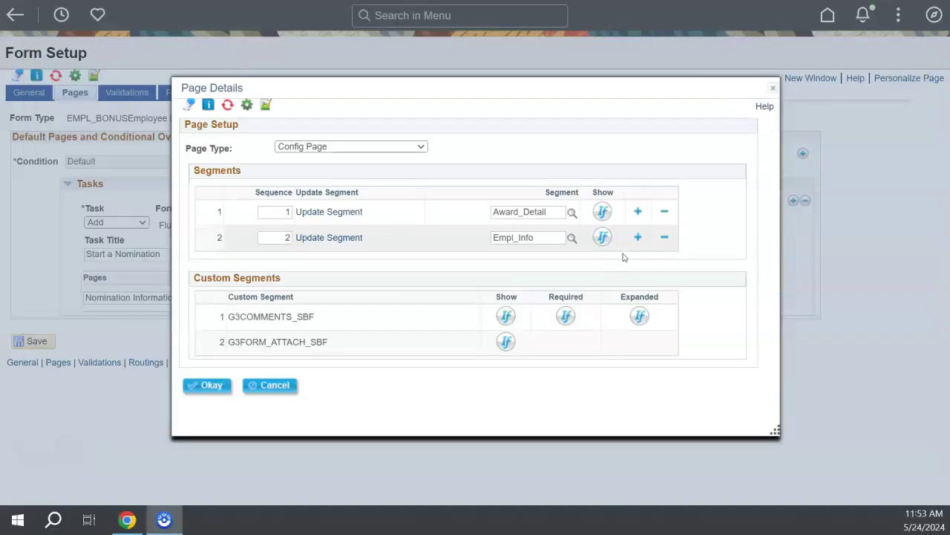
Add a third segment to the page and create it with the name Team_Detail
{"action": "left_click", "coordinate": [638, 240]}
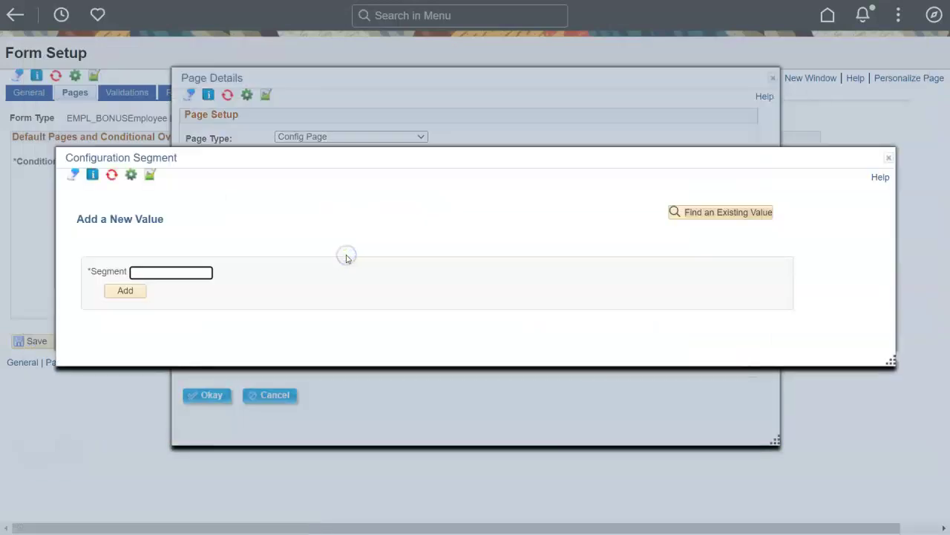
{"action": "type", "text": "Team_Detail"}
{"action": "left_click", "coordinate": [125, 291]}
Make Team_Detail a Grid segment labelled "Team Award", with row insert and row delete enabled
{"action": "left_click", "coordinate": [228, 222]}
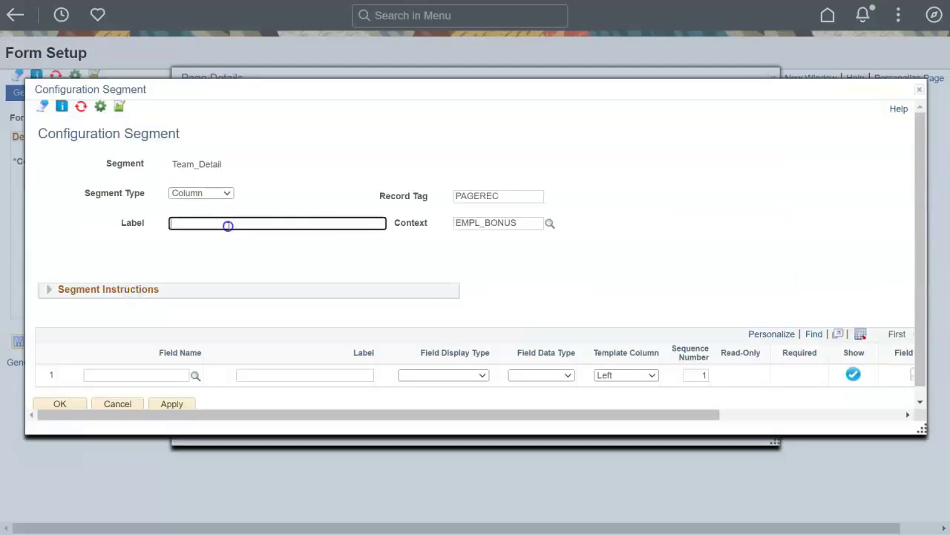
{"action": "left_click", "coordinate": [227, 194]}
{"action": "left_click", "coordinate": [223, 226]}
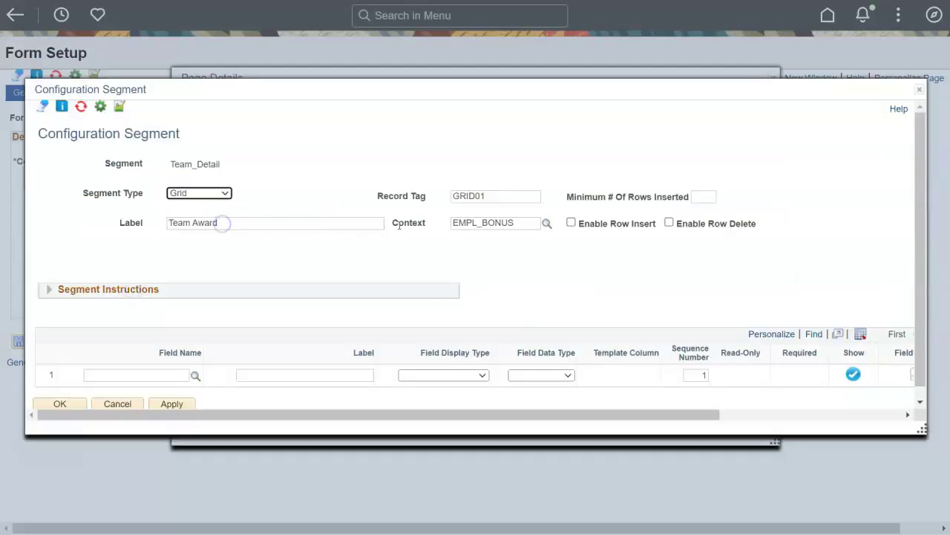
{"action": "left_click", "coordinate": [571, 222]}
{"action": "left_click", "coordinate": [669, 213]}
Set the Team Award grid's first field to EMPLID with the display type Prompt
{"action": "left_click", "coordinate": [167, 354]}
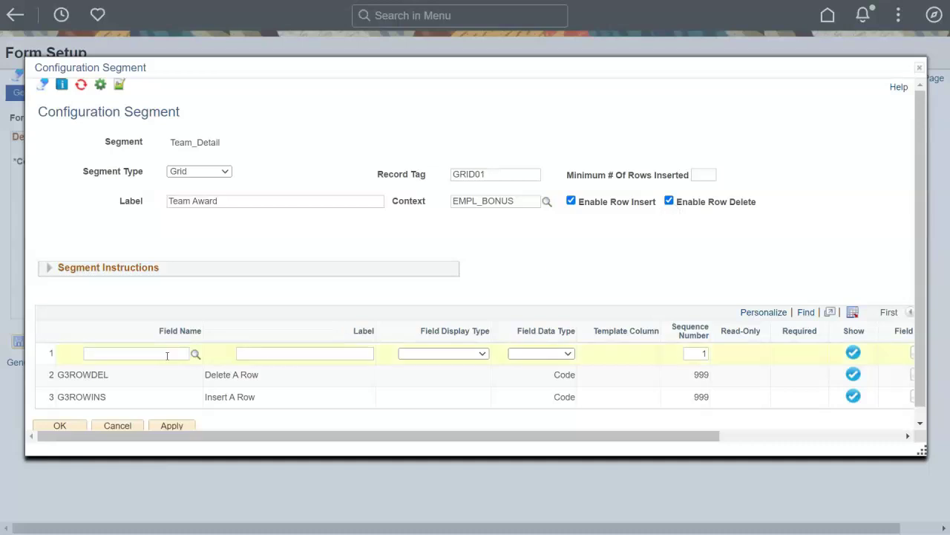
{"action": "key", "text": "Tab"}
{"action": "left_click", "coordinate": [443, 354]}
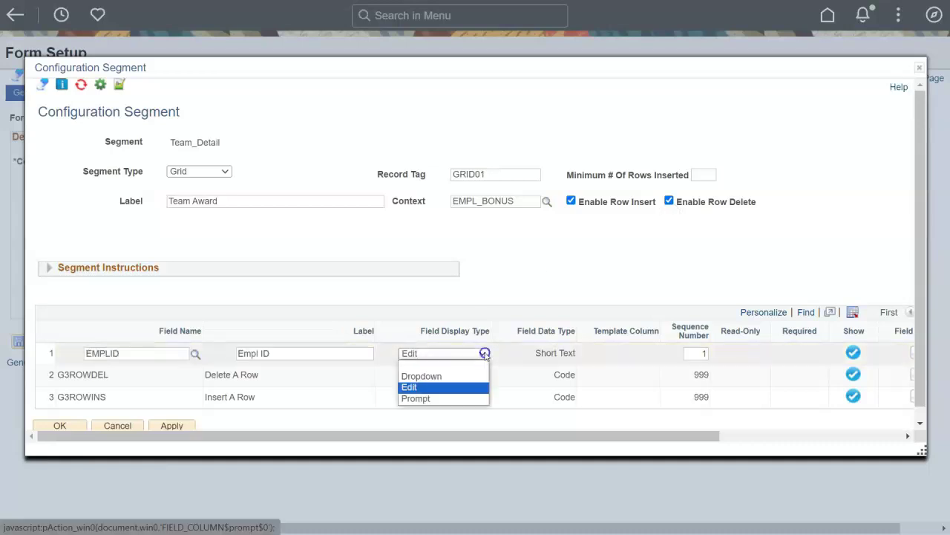
{"action": "left_click", "coordinate": [473, 398]}
Add a second field, NAME_DISPLAY, to the Team Award grid
{"action": "left_click_drag", "start_coordinate": [647, 438], "coordinate": [696, 438]}
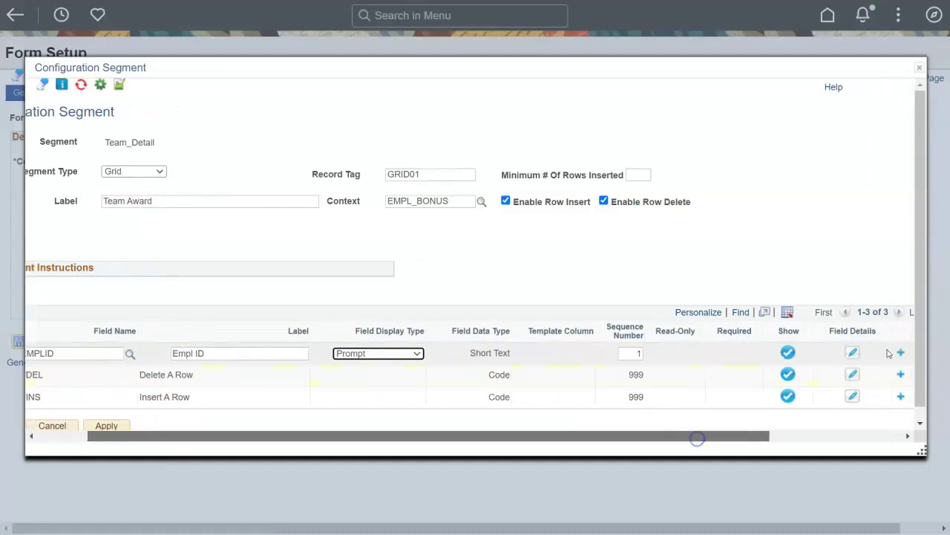
{"action": "left_click", "coordinate": [901, 349]}
{"action": "type", "text": "NAME_DISPLAY"}
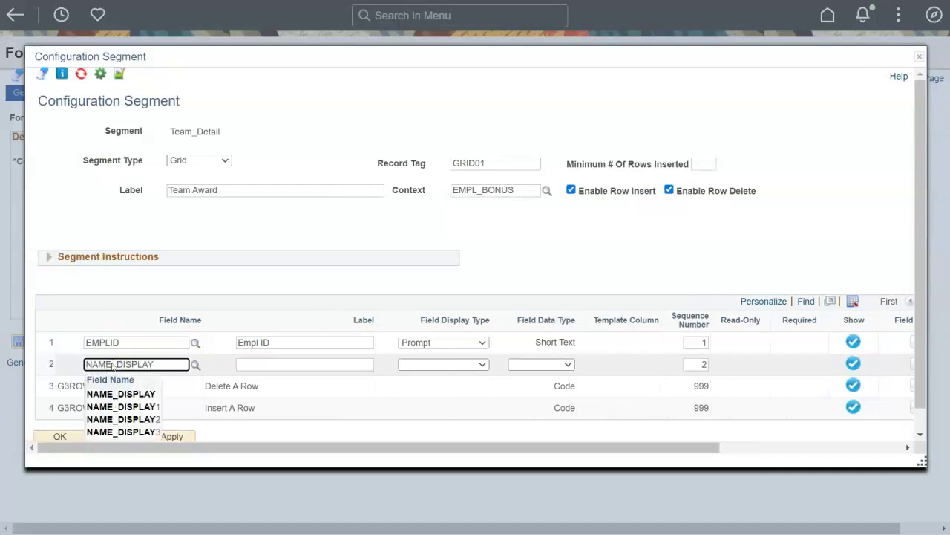
{"action": "key", "text": "Tab"}
Add a third field labelled "Amount" to the Team Award grid with the display type Currency
{"action": "left_click_drag", "start_coordinate": [329, 449], "coordinate": [414, 446]}
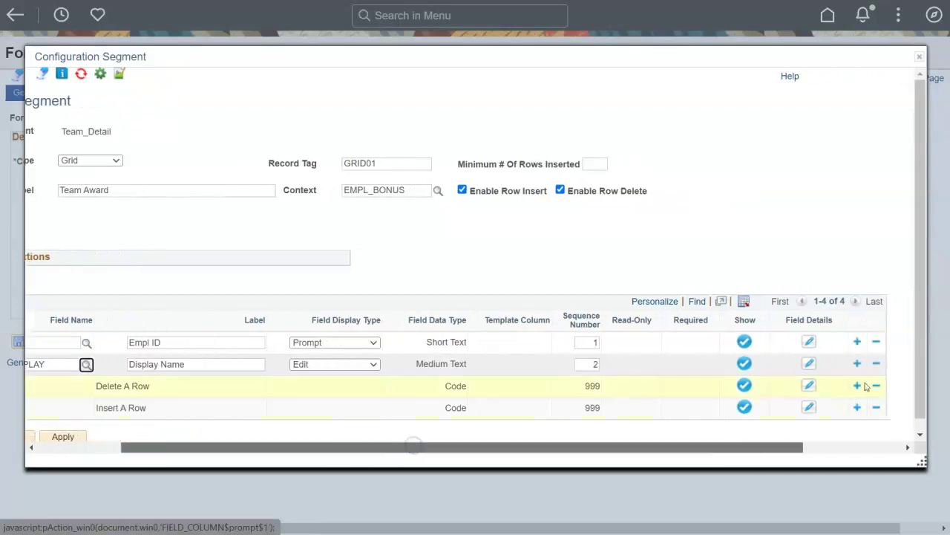
{"action": "left_click", "coordinate": [858, 363]}
{"action": "left_click_drag", "start_coordinate": [791, 456], "coordinate": [689, 460]}
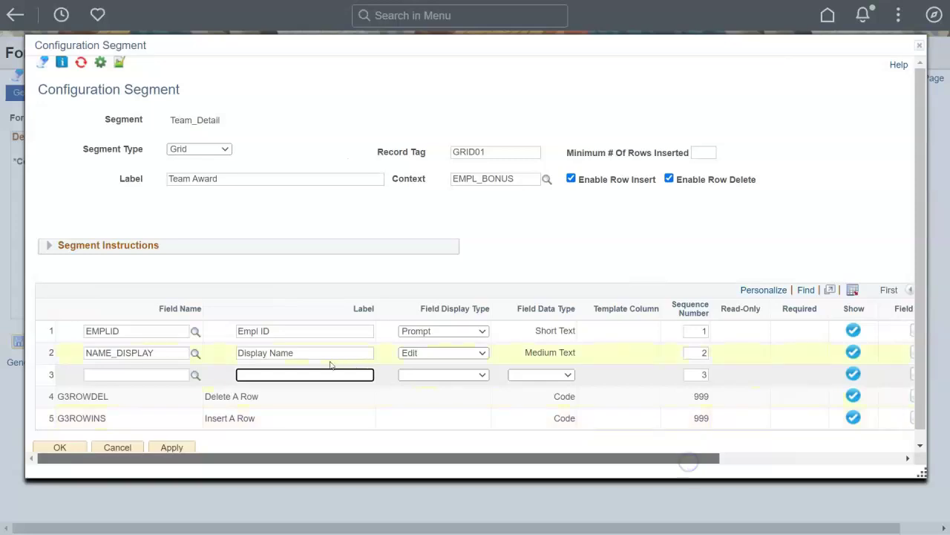
{"action": "left_click", "coordinate": [477, 374]}
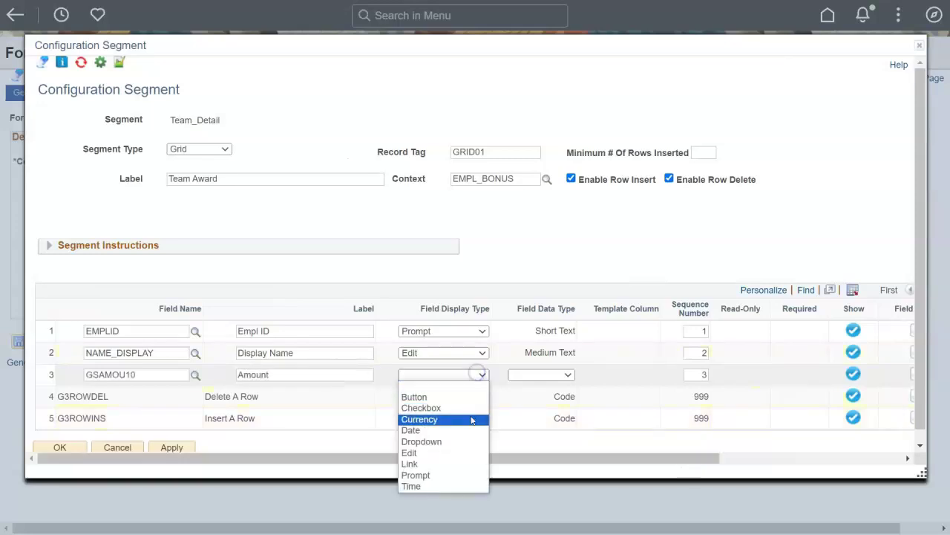
{"action": "left_click", "coordinate": [471, 418]}
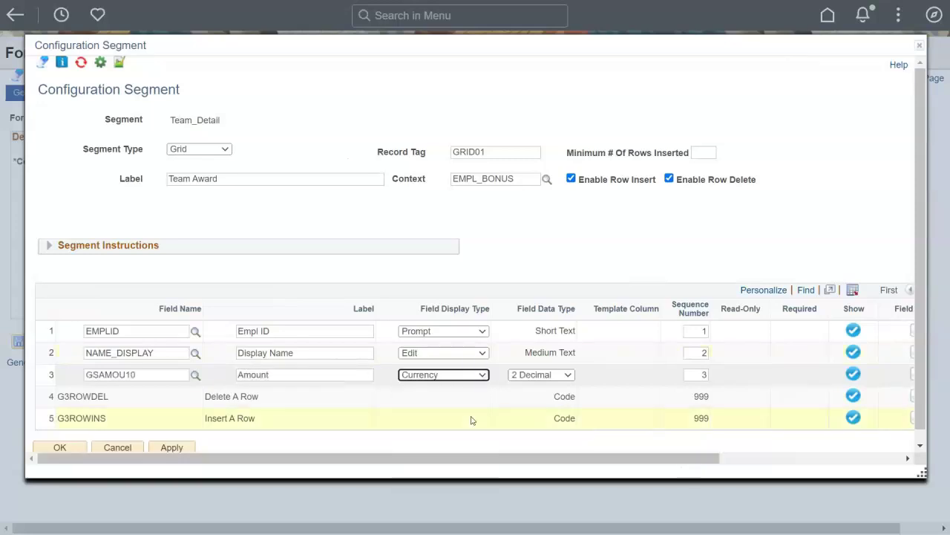
Add a fourth field labelled "Achievement Details" to the Team Award grid with the data type Long Text, and accept the segment
{"action": "left_click_drag", "start_coordinate": [650, 458], "coordinate": [840, 458]}
{"action": "left_click", "coordinate": [883, 374]}
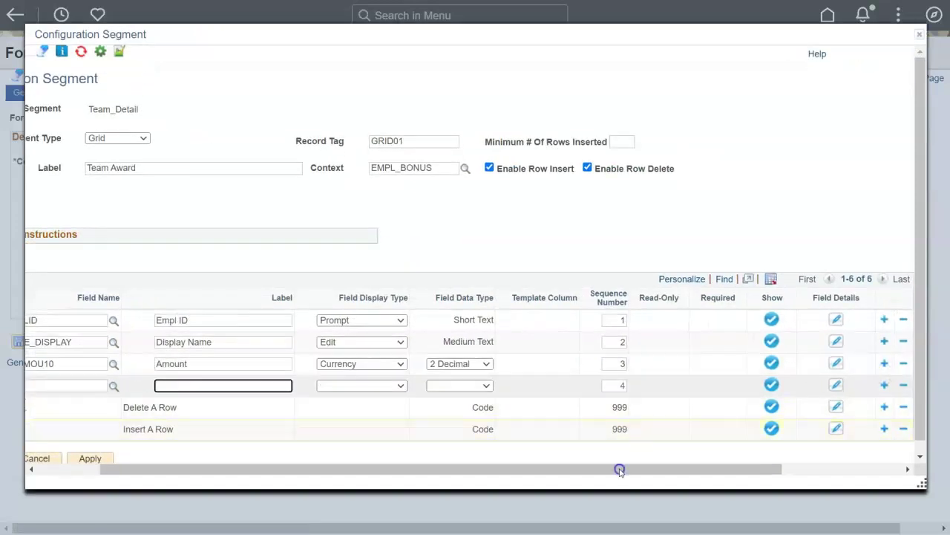
{"action": "type", "text": "Achievement Details"}
{"action": "key", "text": "Tab"}
{"action": "left_click", "coordinate": [316, 388]}
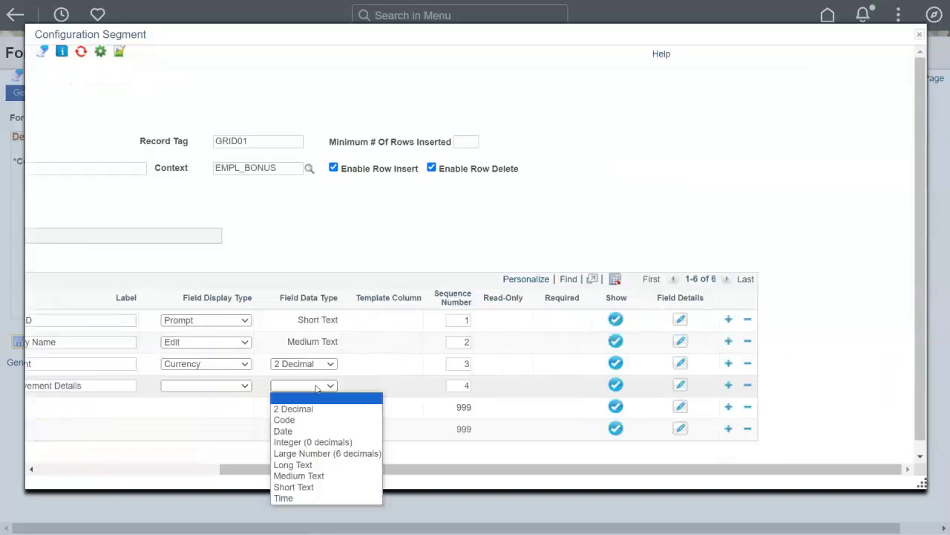
{"action": "left_click", "coordinate": [304, 464]}
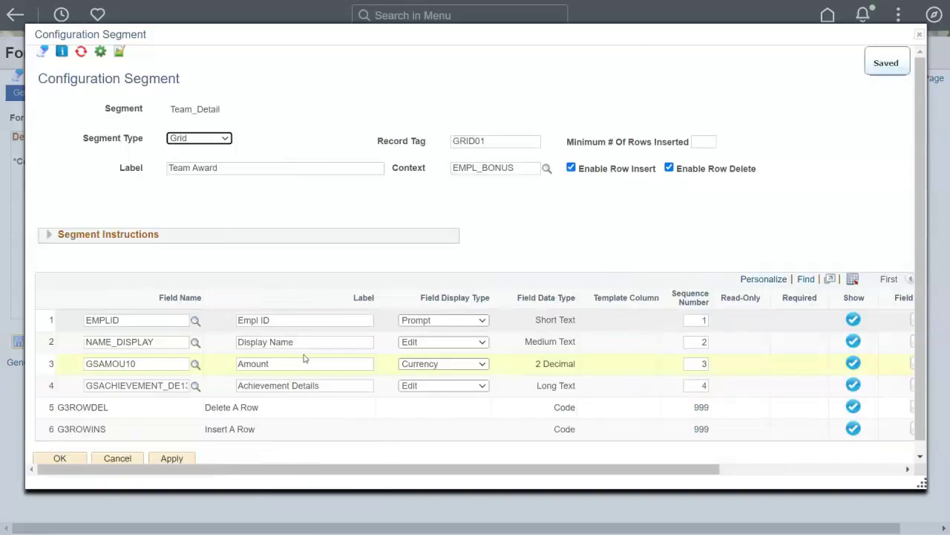
{"action": "left_click", "coordinate": [51, 457]}
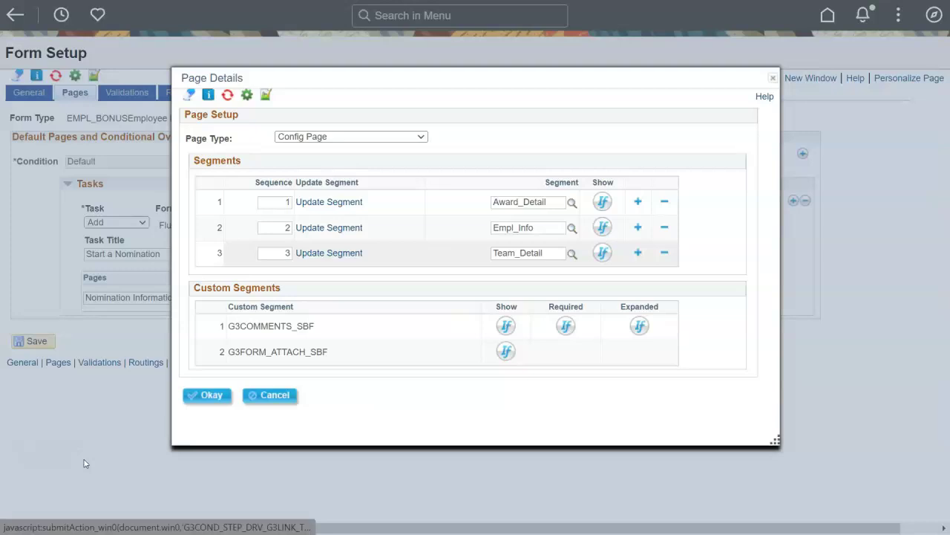
Add a fourth segment, Total_Award, to the Nomination Information page and label it "Total Award"
{"action": "left_click", "coordinate": [638, 253]}
{"action": "left_click", "coordinate": [346, 265]}
{"action": "left_click", "coordinate": [201, 273]}
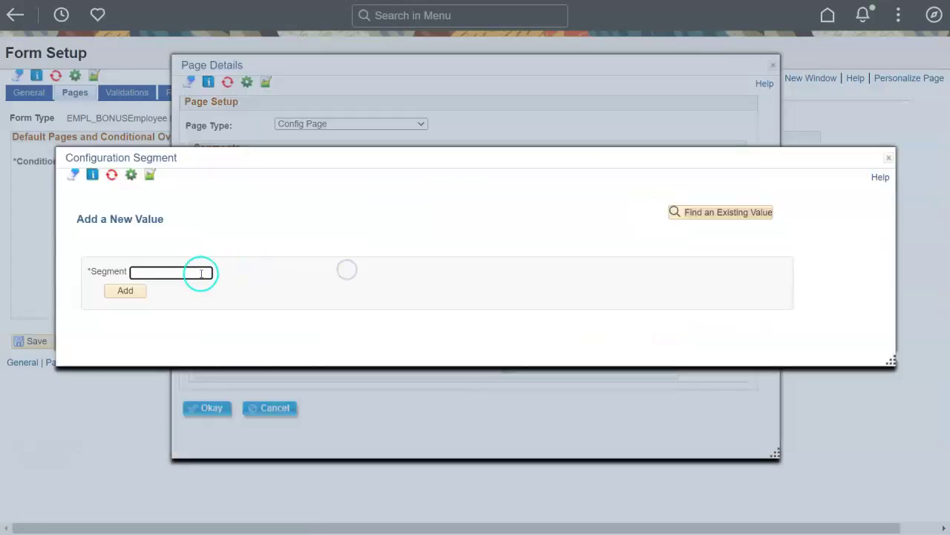
{"action": "type", "text": "Total_Award"}
{"action": "left_click", "coordinate": [125, 291]}
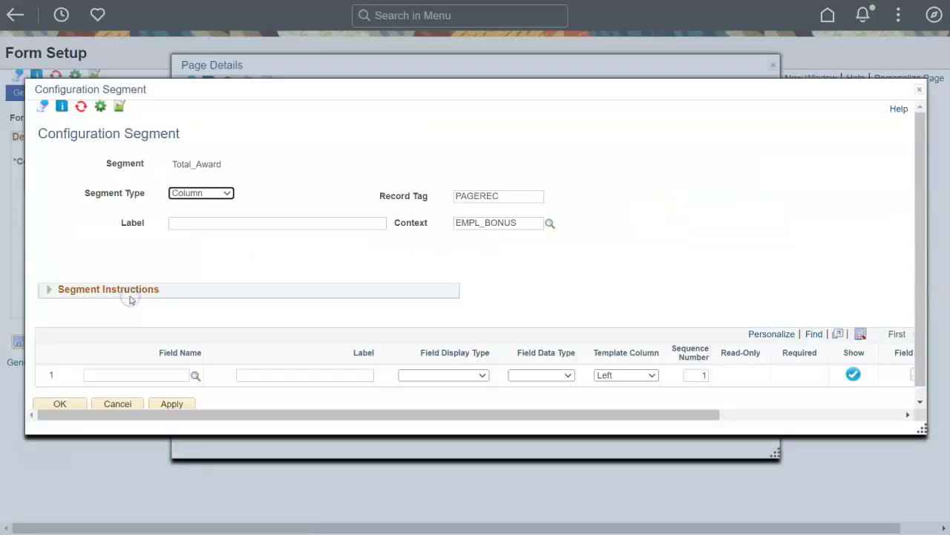
{"action": "left_click", "coordinate": [263, 222]}
{"action": "type", "text": "Total Award"}
{"action": "key", "text": "Tab"}
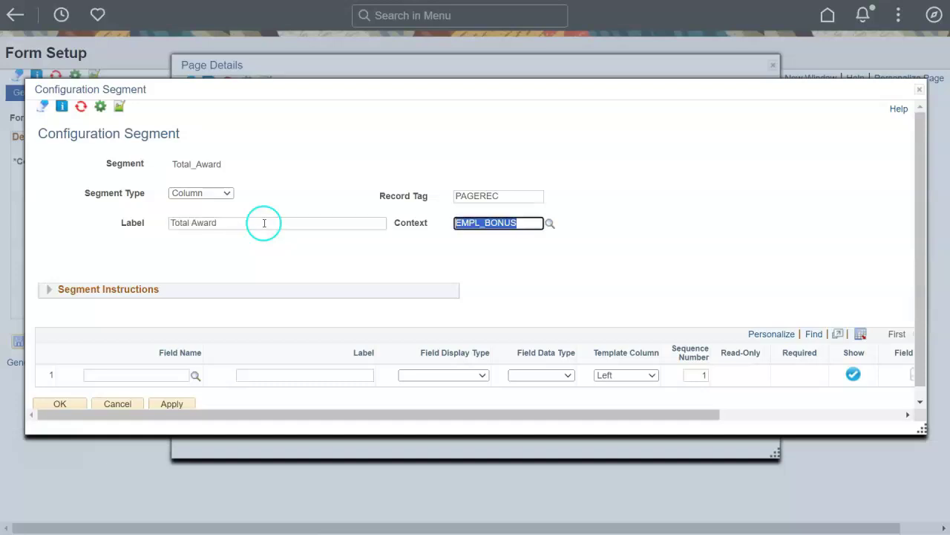
Add a "Total Amount" field with the display type Currency to the Total Award segment, and accept the segment and page details
{"action": "left_click", "coordinate": [324, 374]}
{"action": "type", "text": "Total Amount"}
{"action": "key", "text": "Tab"}
{"action": "left_click", "coordinate": [471, 374]}
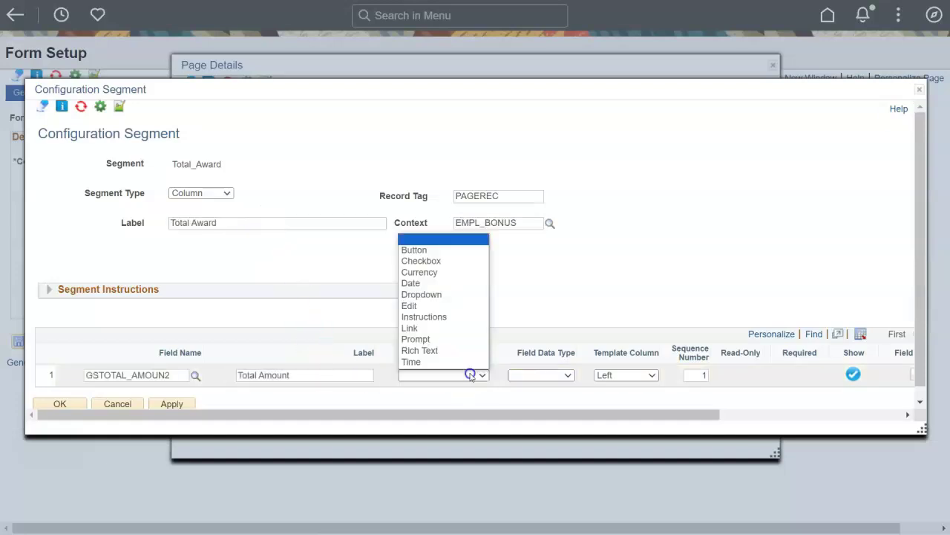
{"action": "left_click", "coordinate": [468, 274]}
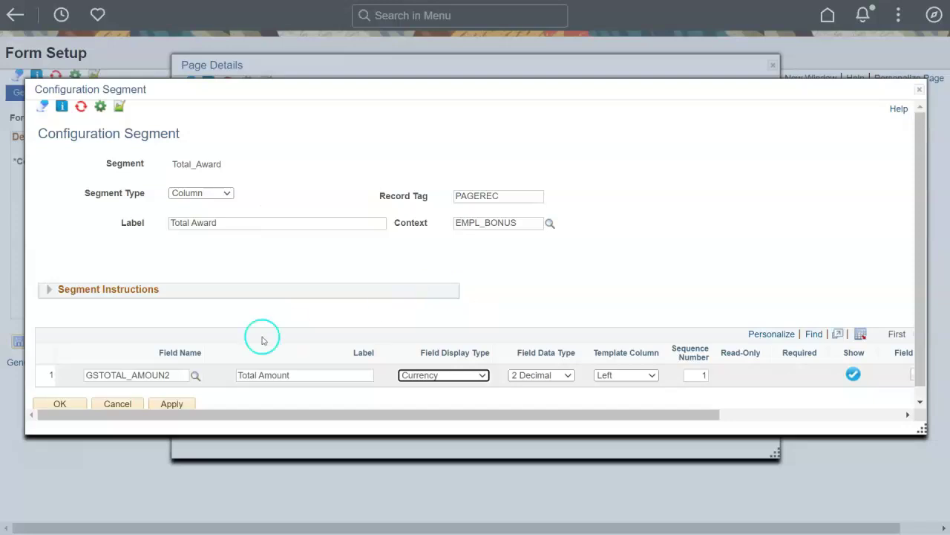
{"action": "left_click", "coordinate": [67, 404]}
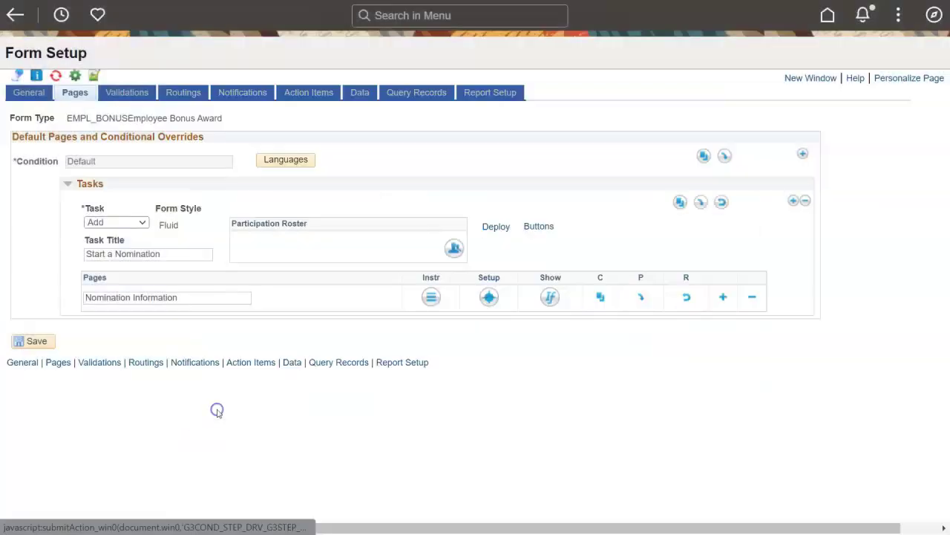
Add a second page named "Results" to the Add task and set its page type
{"action": "left_click", "coordinate": [724, 298]}
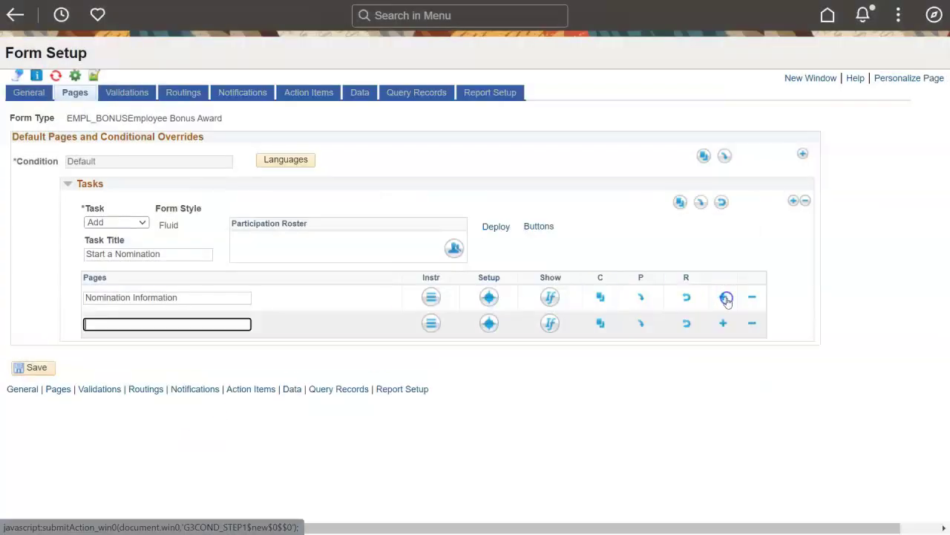
{"action": "type", "text": "Results"}
{"action": "left_click", "coordinate": [490, 324]}
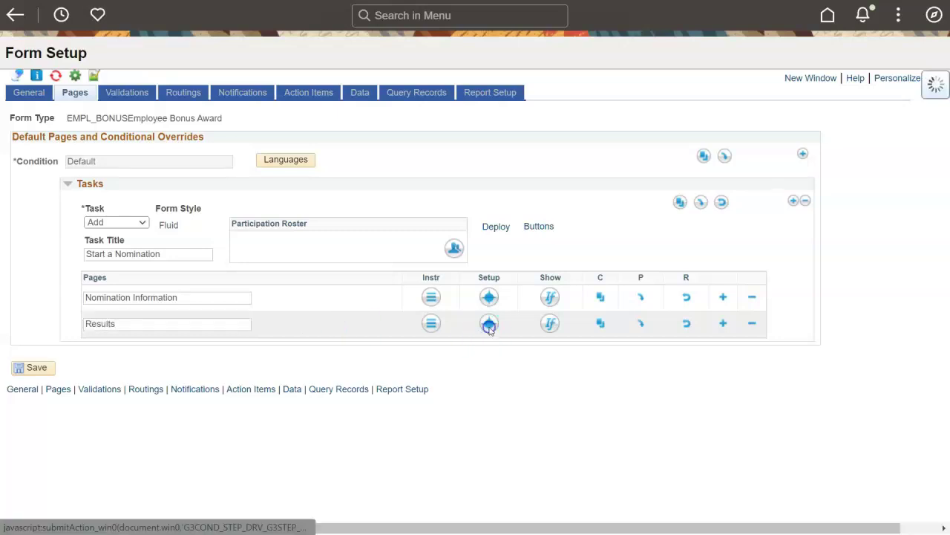
{"action": "left_click", "coordinate": [423, 164]}
{"action": "left_click", "coordinate": [415, 227]}
{"action": "left_click", "coordinate": [225, 392]}
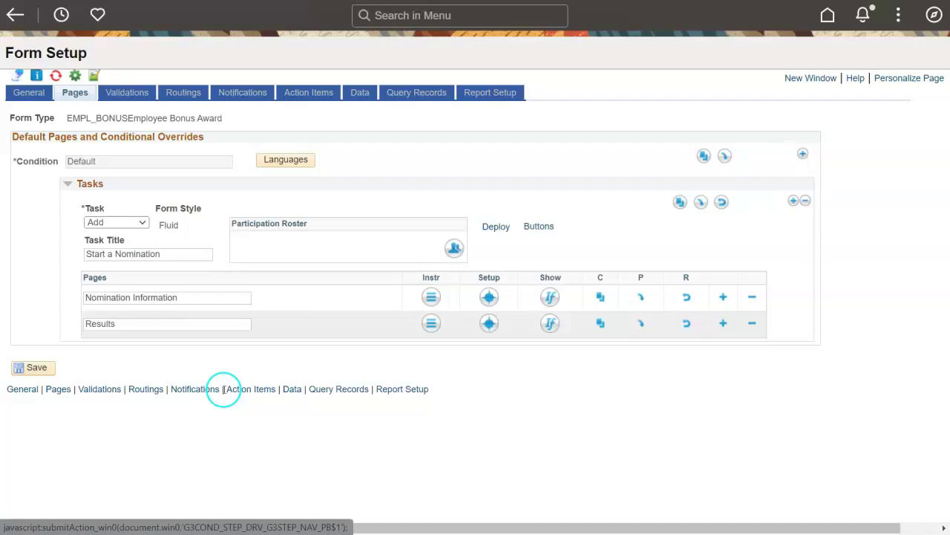
Deploy the EMPL_BONUS form to the Homepage, with all navigation collection link actions set to Deploy
{"action": "left_click", "coordinate": [495, 228]}
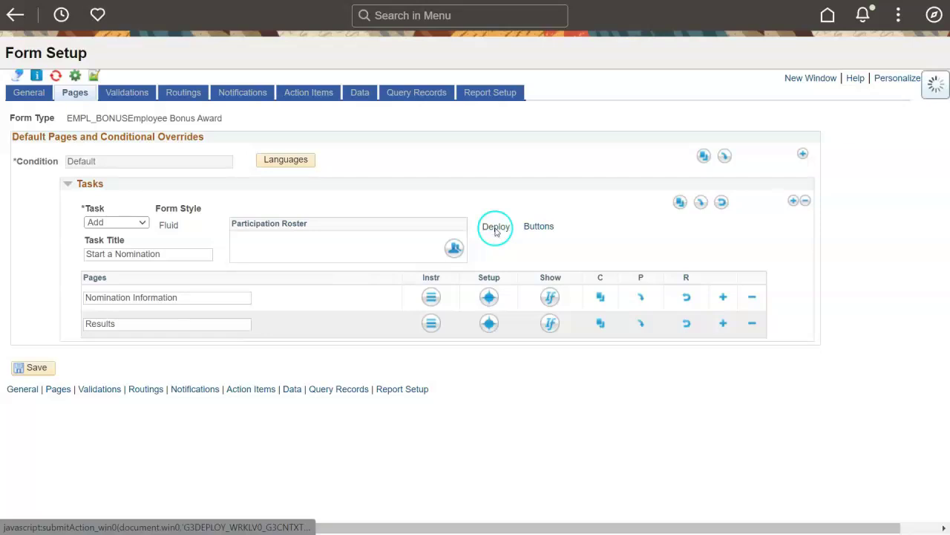
{"action": "left_click", "coordinate": [312, 282]}
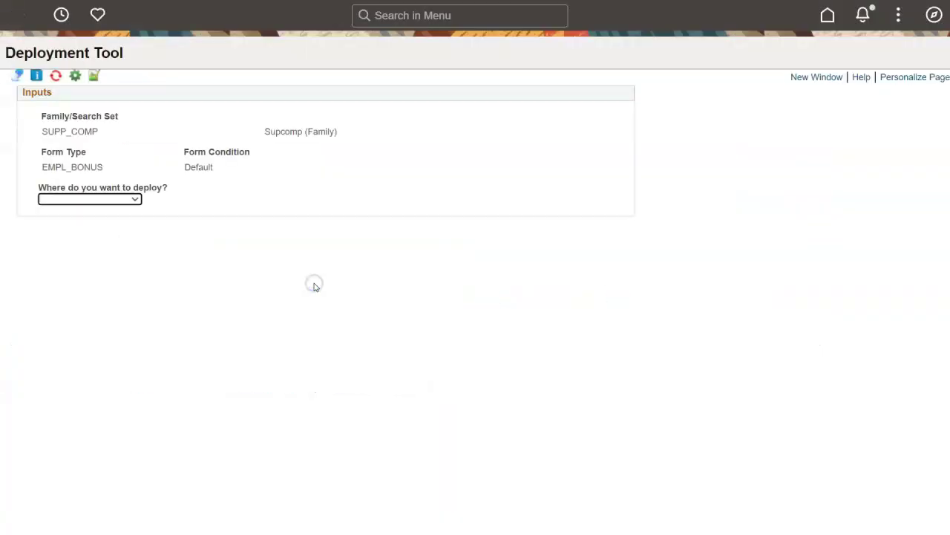
{"action": "left_click", "coordinate": [137, 200]}
{"action": "left_click", "coordinate": [135, 217]}
{"action": "left_click", "coordinate": [163, 308]}
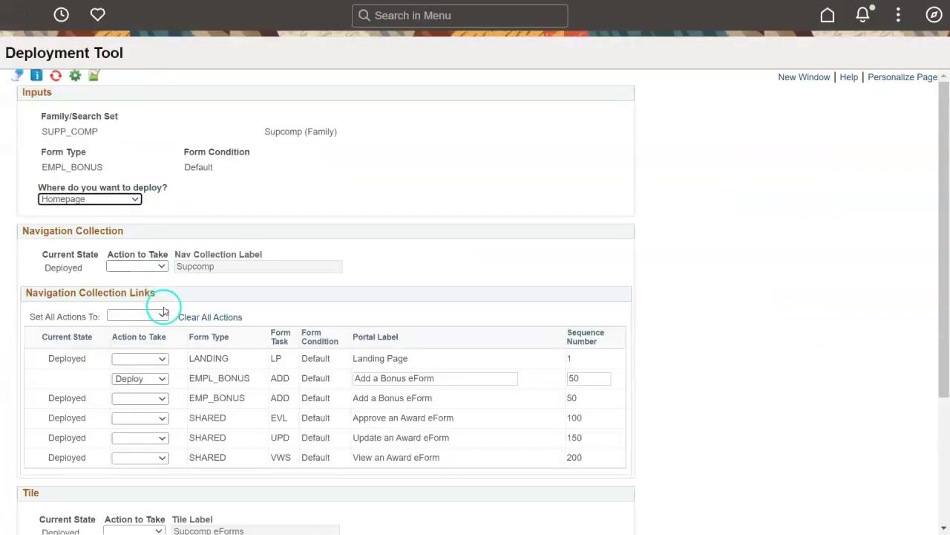
{"action": "left_click", "coordinate": [165, 338]}
{"action": "scroll", "coordinate": [676, 352], "scroll_direction": "down", "scroll_amount": 5}
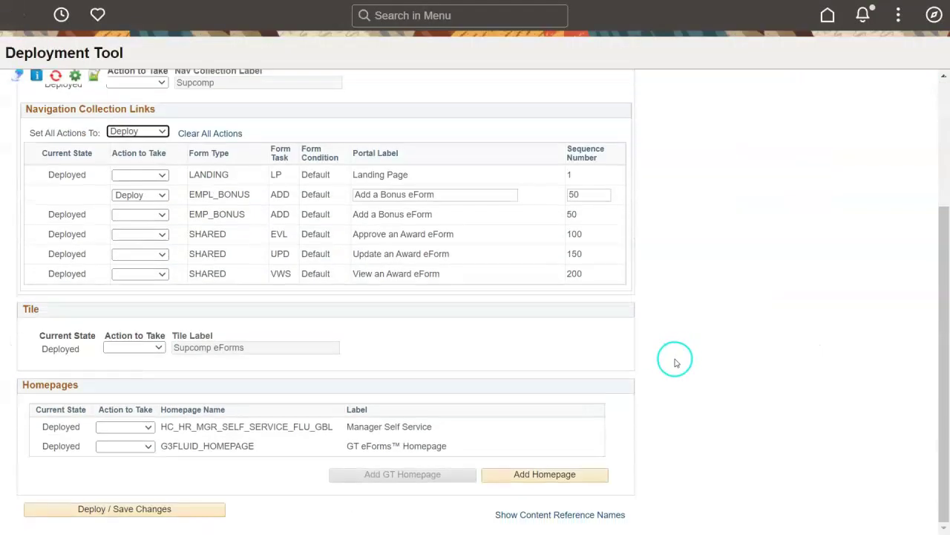
{"action": "left_click", "coordinate": [186, 509]}
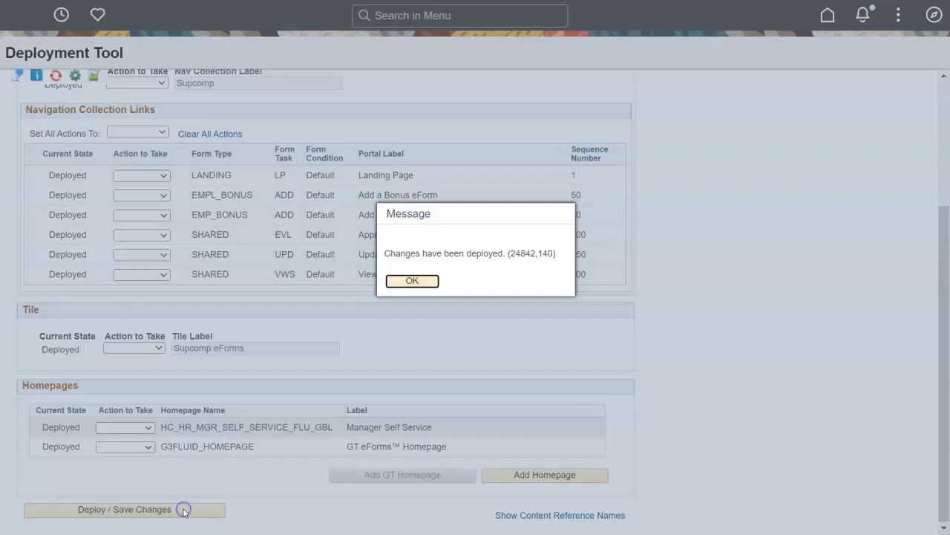
{"action": "left_click", "coordinate": [412, 280]}
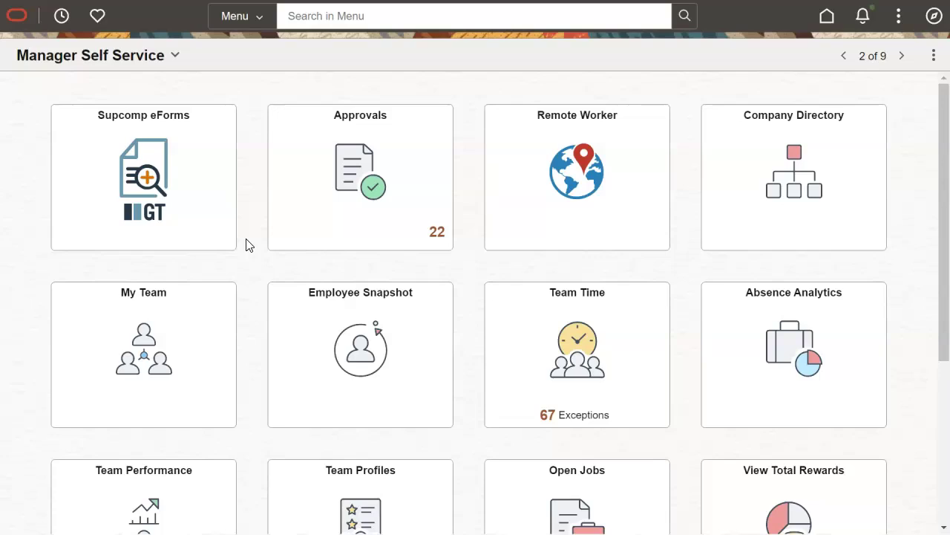
Start a new bonus eForm from Supcomp eForms on the Manager Self Service homepage and submit it without filling it in
{"action": "left_click", "coordinate": [212, 213]}
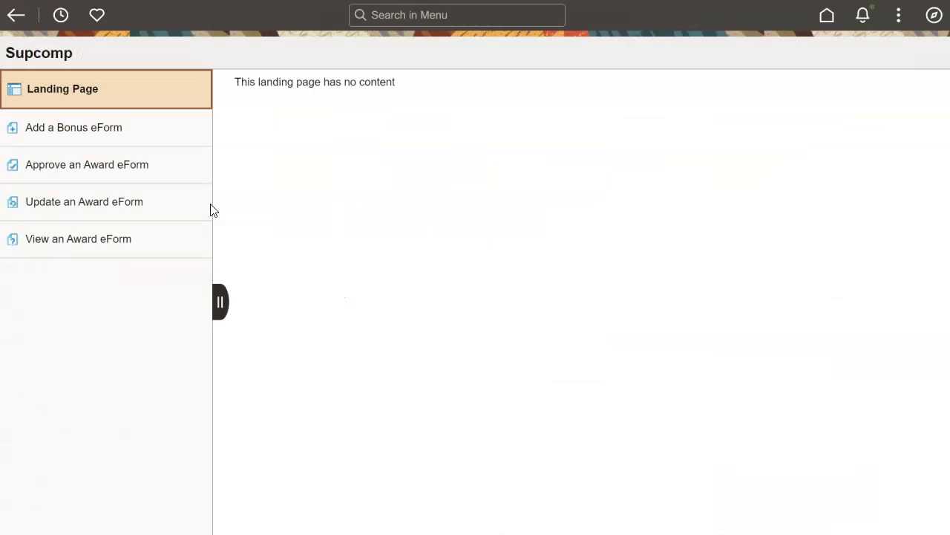
{"action": "left_click", "coordinate": [143, 130]}
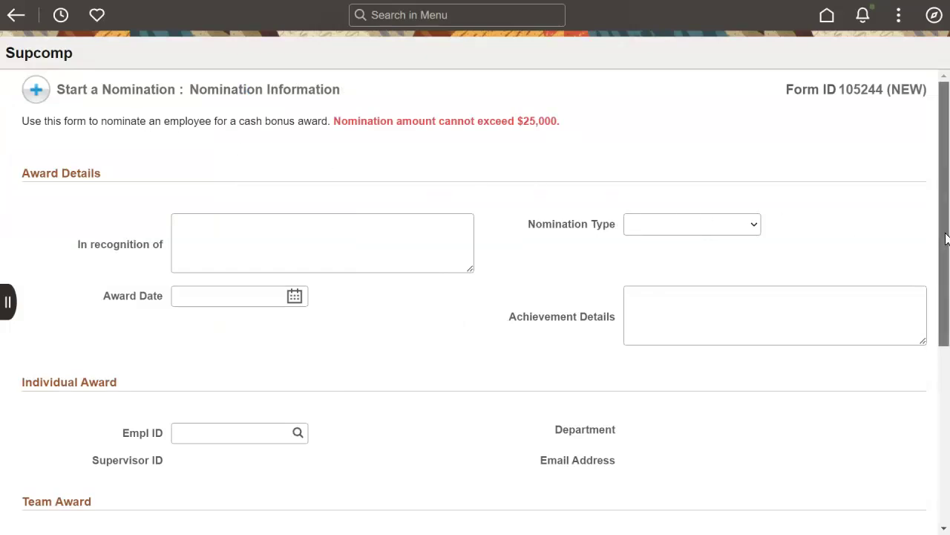
{"action": "left_click_drag", "start_coordinate": [946, 239], "coordinate": [945, 453]}
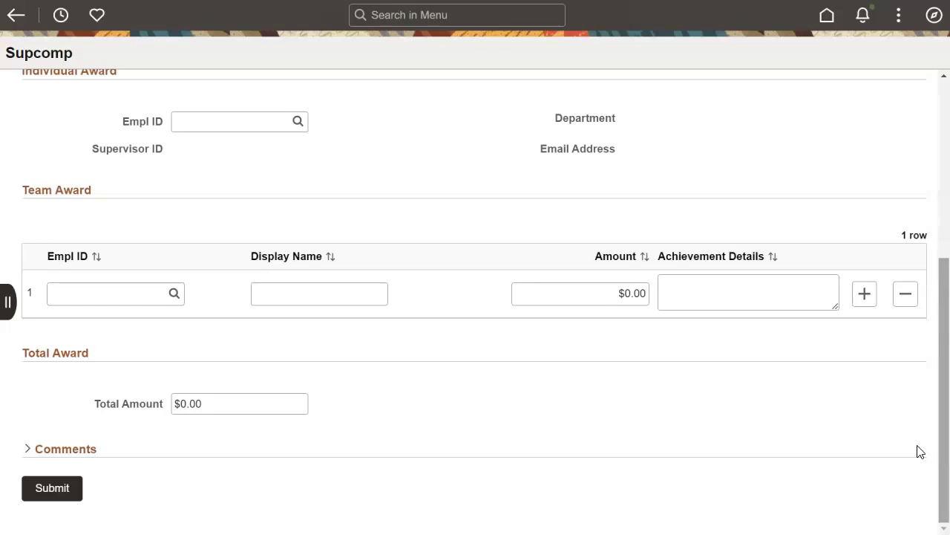
{"action": "left_click", "coordinate": [52, 489]}
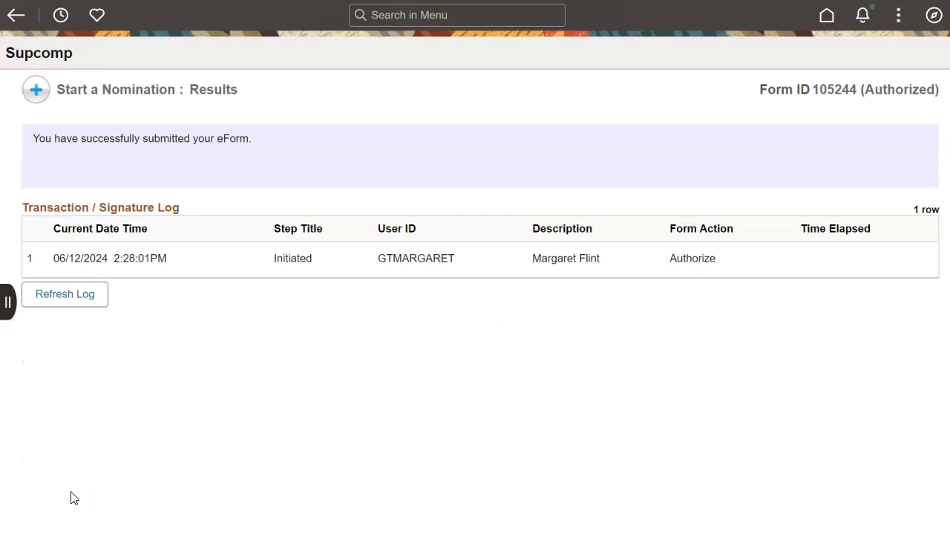